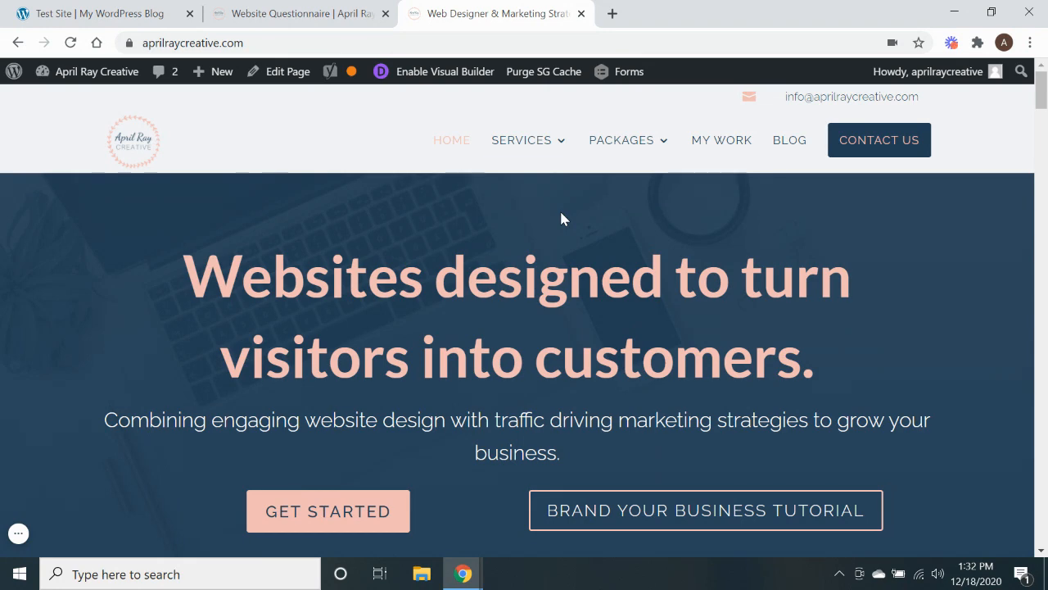
Review the published Website Questionnaire page and the fields in its first step.
{"action": "left_click", "coordinate": [336, 12]}
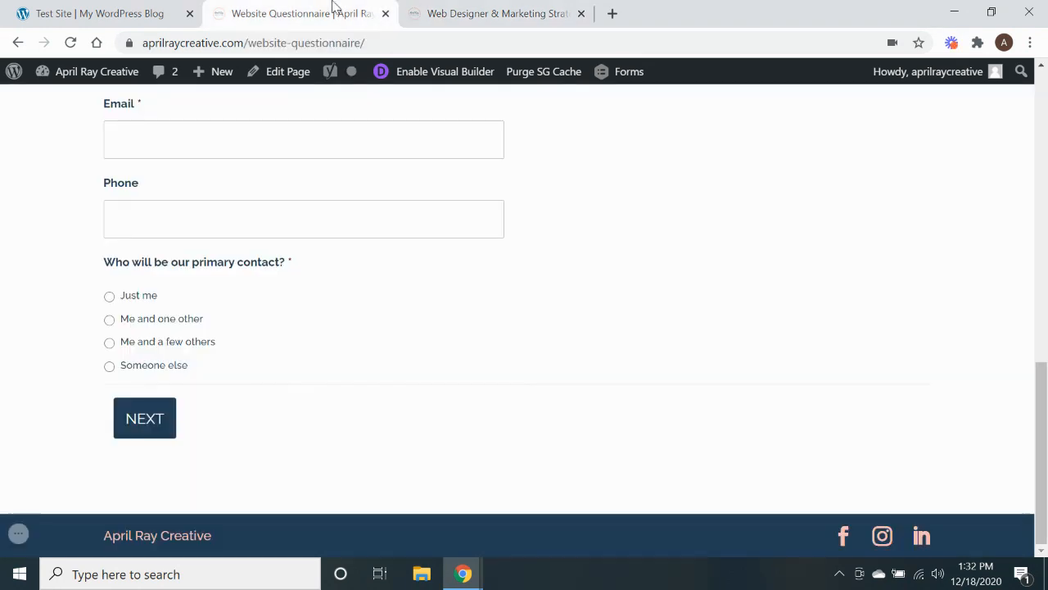
{"action": "scroll", "coordinate": [307, 214], "scroll_direction": "up", "scroll_amount": 15}
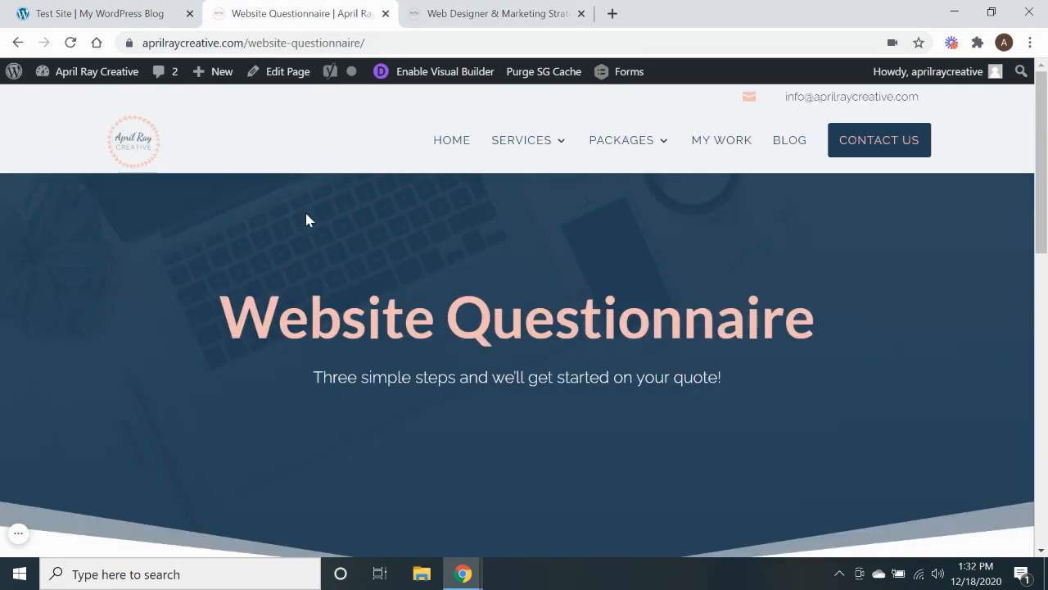
{"action": "scroll", "coordinate": [308, 220], "scroll_direction": "down", "scroll_amount": 7}
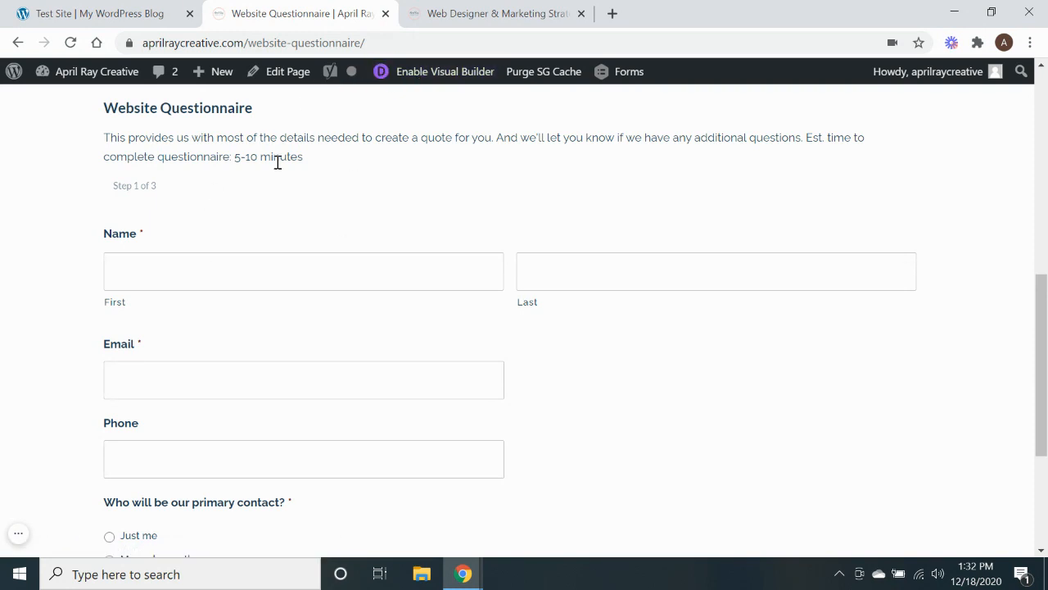
Open the Website Questionnaire form for editing from the site's admin dashboard.
{"action": "left_click", "coordinate": [434, 13]}
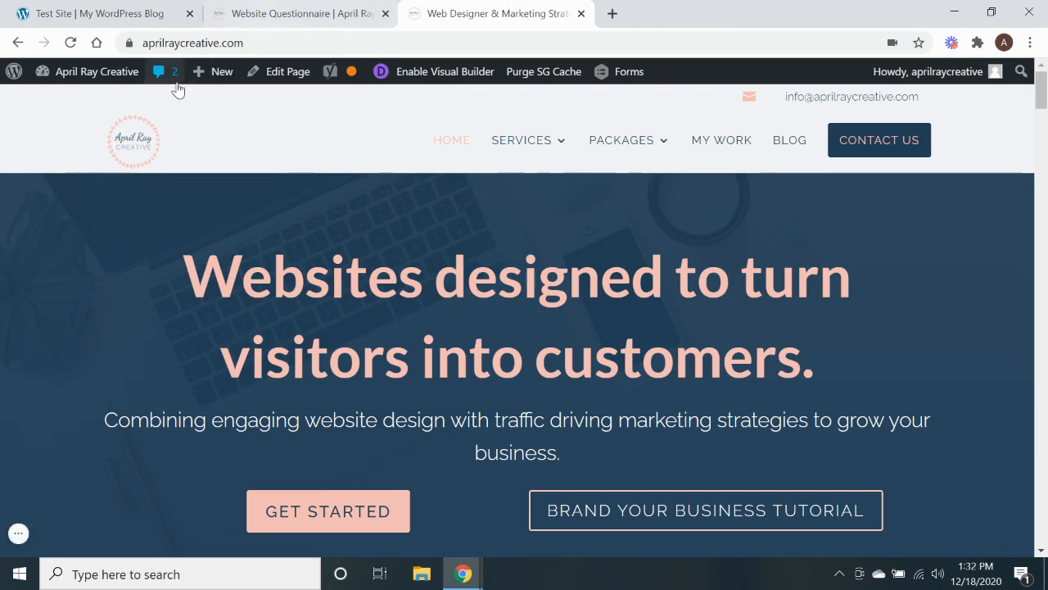
{"action": "left_click", "coordinate": [106, 73]}
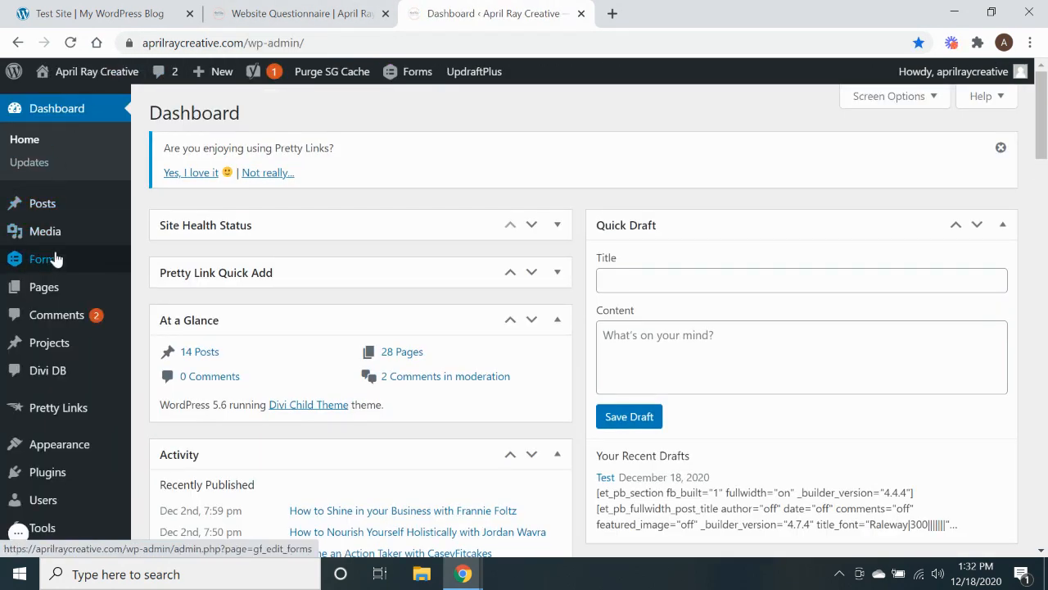
{"action": "left_click", "coordinate": [56, 258]}
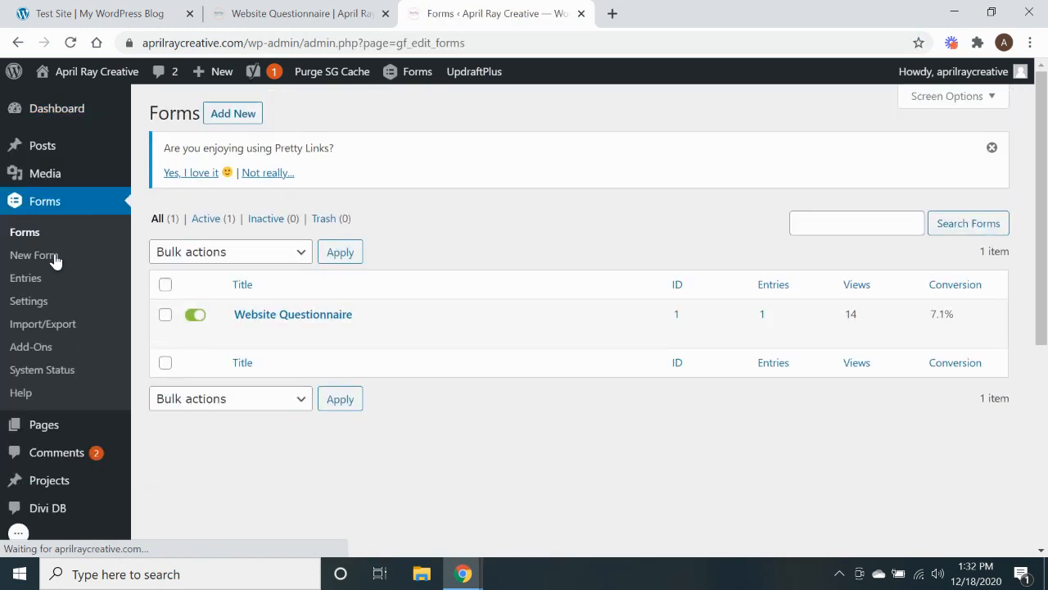
{"action": "left_click", "coordinate": [244, 334]}
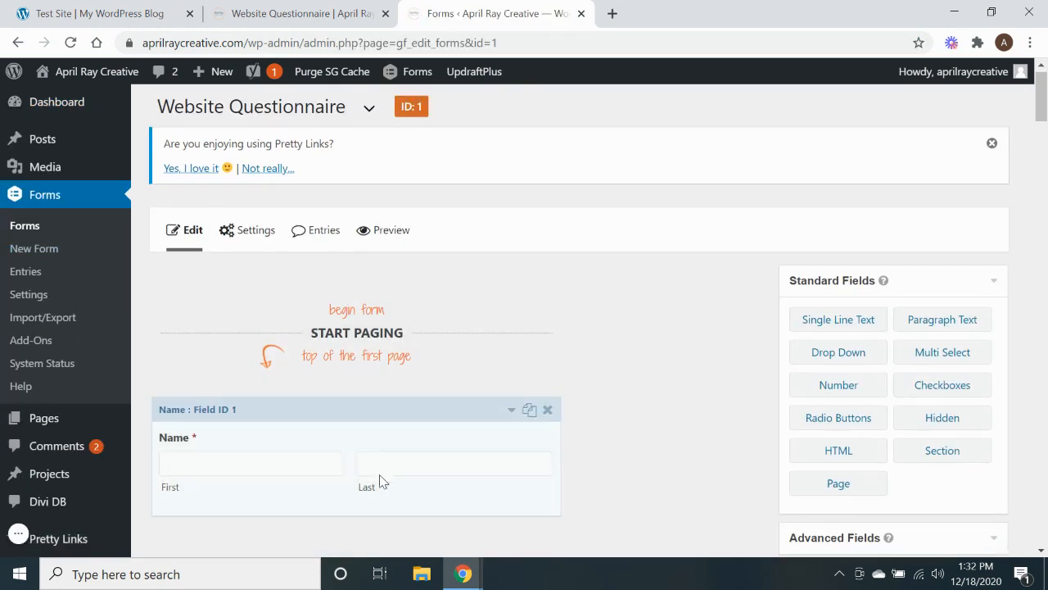
Expand the Name field's settings and examine its label, description, name sub-fields and Required rule.
{"action": "scroll", "coordinate": [379, 474], "scroll_direction": "down", "scroll_amount": 3}
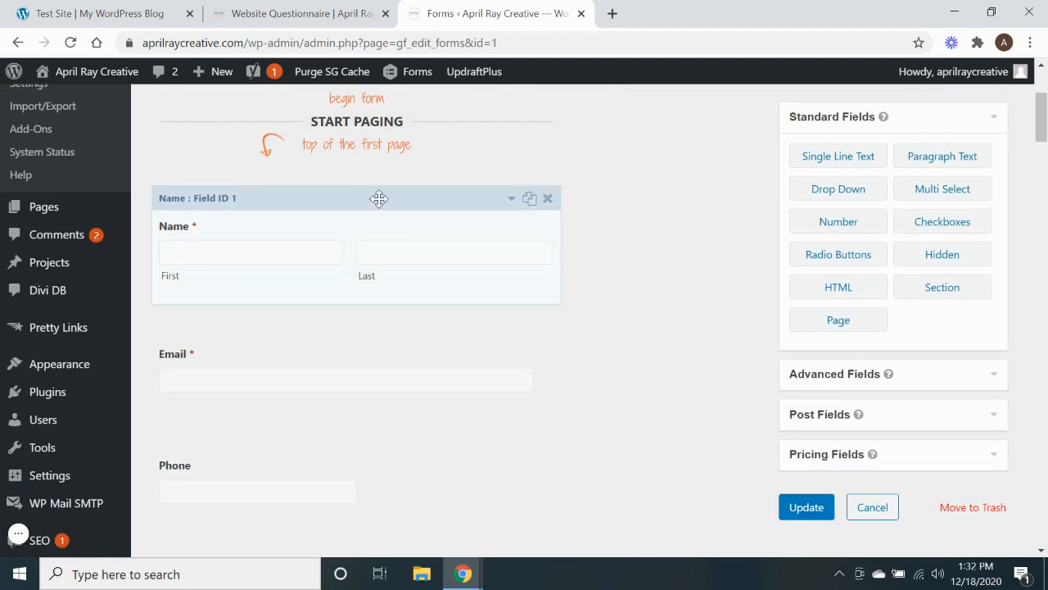
{"action": "left_click", "coordinate": [379, 199]}
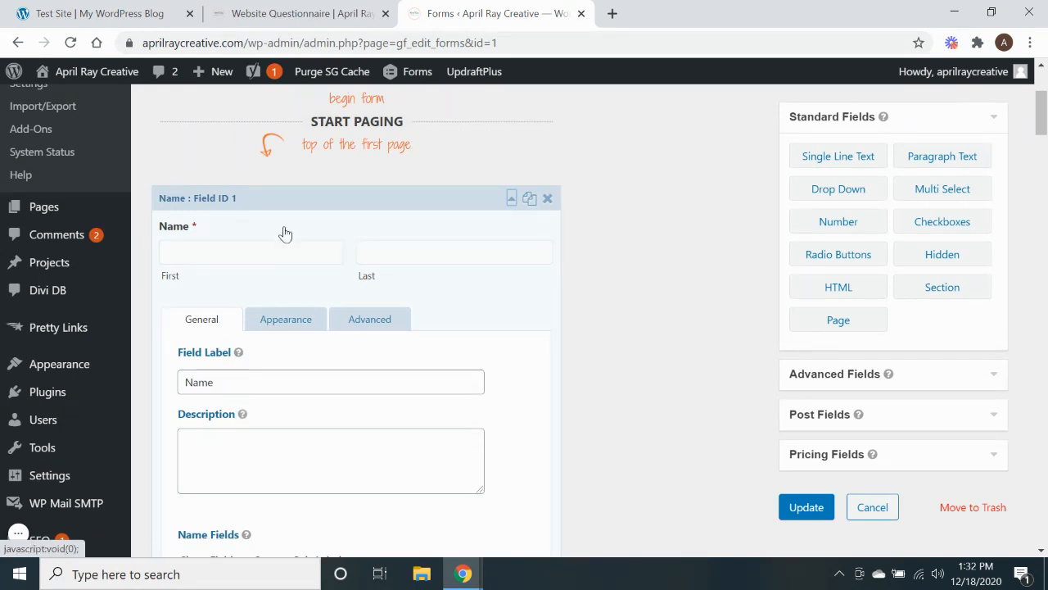
{"action": "left_click", "coordinate": [219, 384]}
{"action": "scroll", "coordinate": [218, 384], "scroll_direction": "down", "scroll_amount": 2}
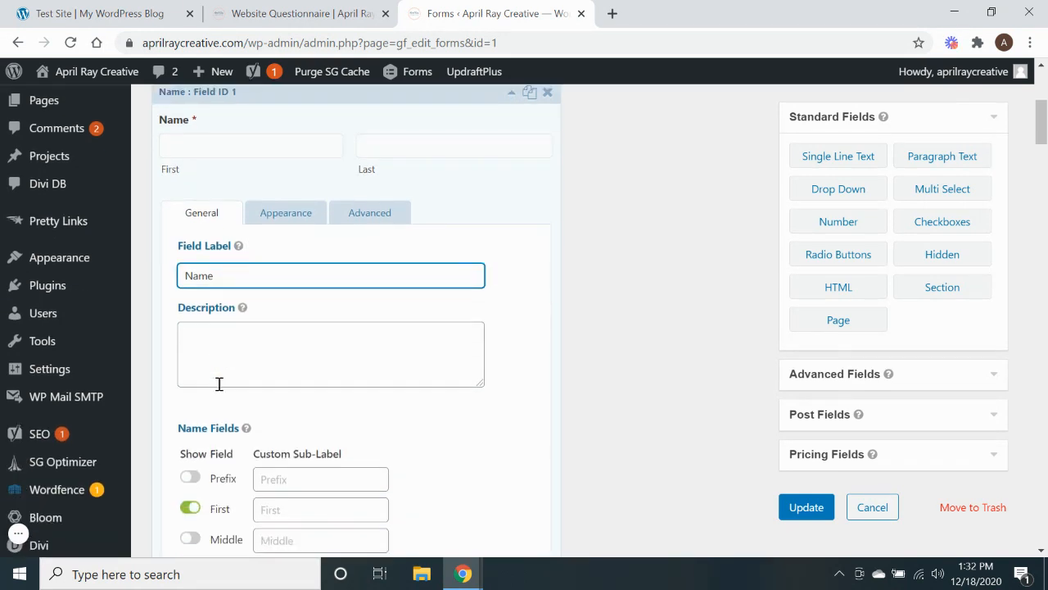
{"action": "mouse_move", "coordinate": [243, 254]}
{"action": "scroll", "coordinate": [254, 291], "scroll_direction": "down", "scroll_amount": 2}
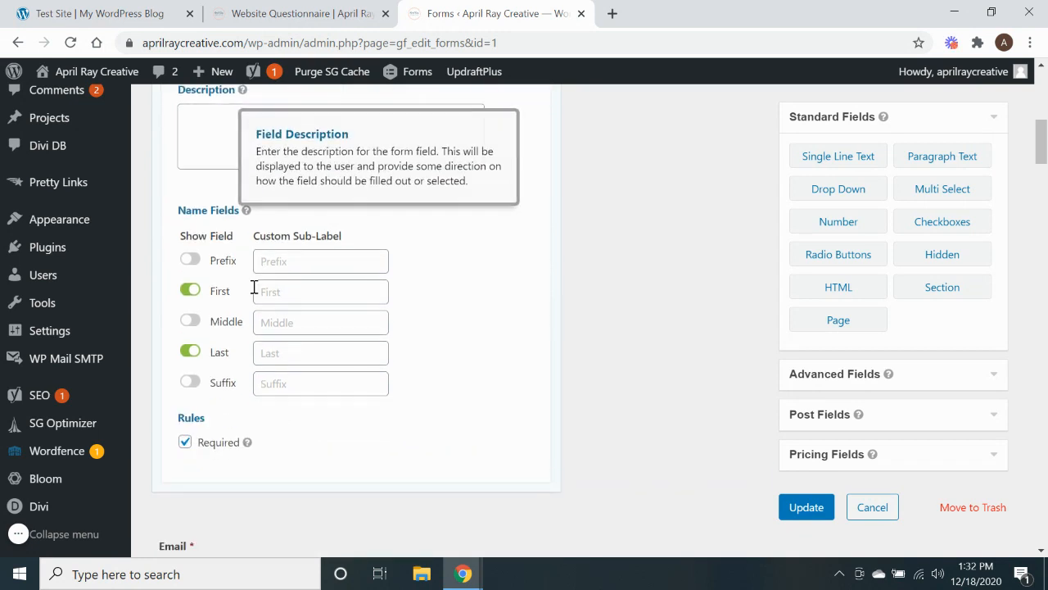
{"action": "left_click", "coordinate": [195, 327]}
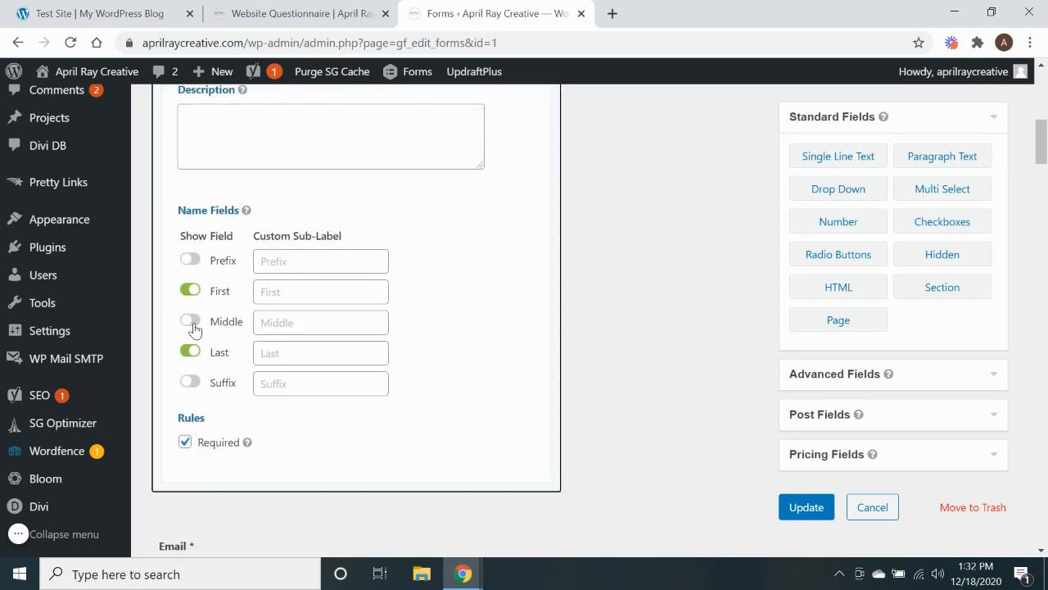
{"action": "left_click", "coordinate": [194, 328]}
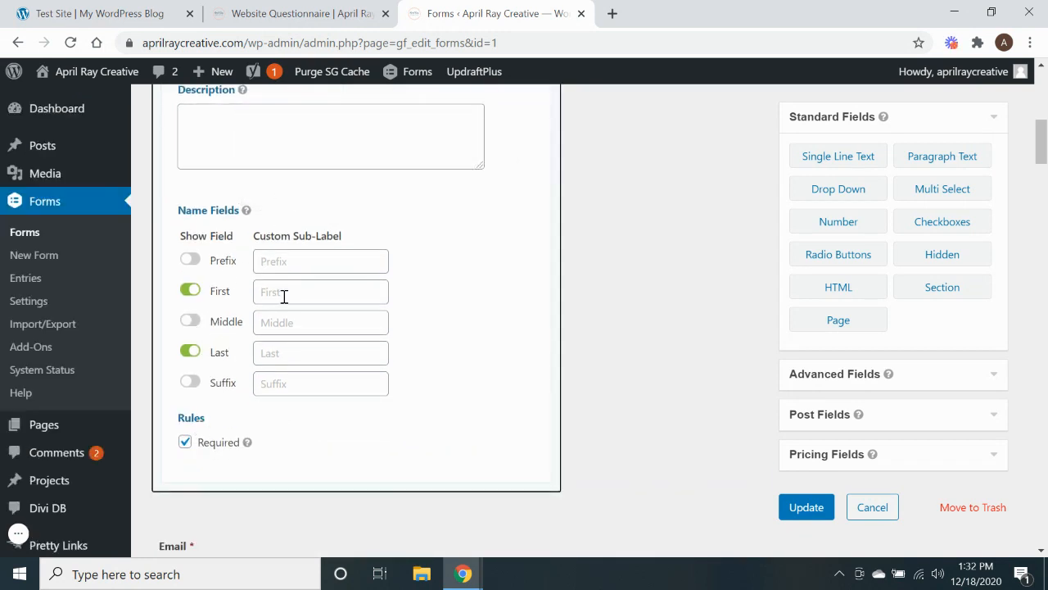
{"action": "left_click", "coordinate": [187, 442]}
{"action": "left_click", "coordinate": [193, 438]}
{"action": "left_click", "coordinate": [188, 441]}
{"action": "scroll", "coordinate": [187, 440], "scroll_direction": "up", "scroll_amount": 2}
{"action": "scroll", "coordinate": [189, 442], "scroll_direction": "up", "scroll_amount": 1}
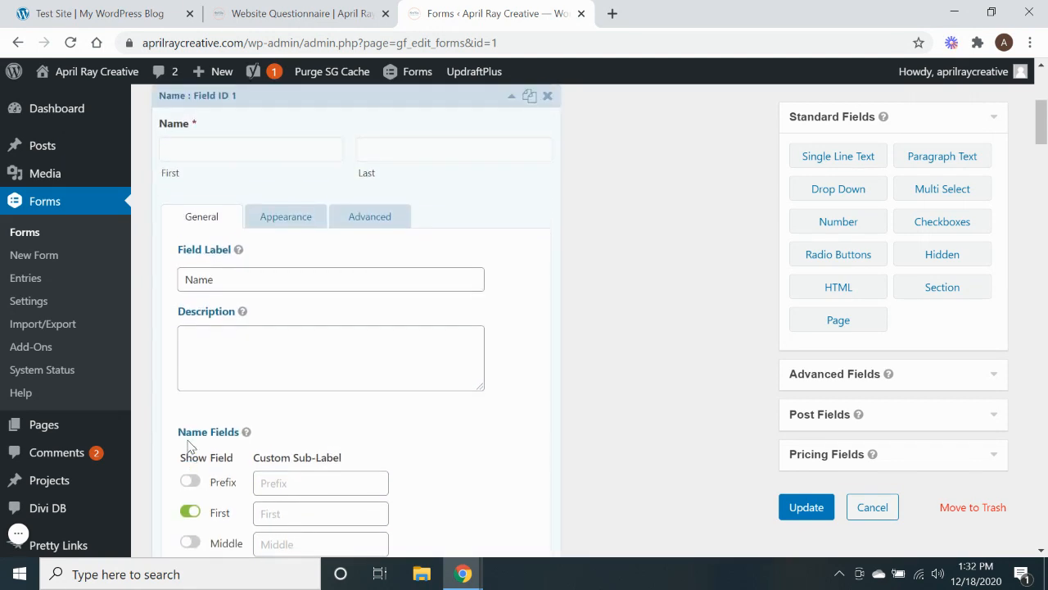
Examine the Name field's appearance settings, including placeholders, label visibility, placement, validation message and CSS class.
{"action": "left_click", "coordinate": [286, 243]}
{"action": "scroll", "coordinate": [288, 250], "scroll_direction": "down", "scroll_amount": 4}
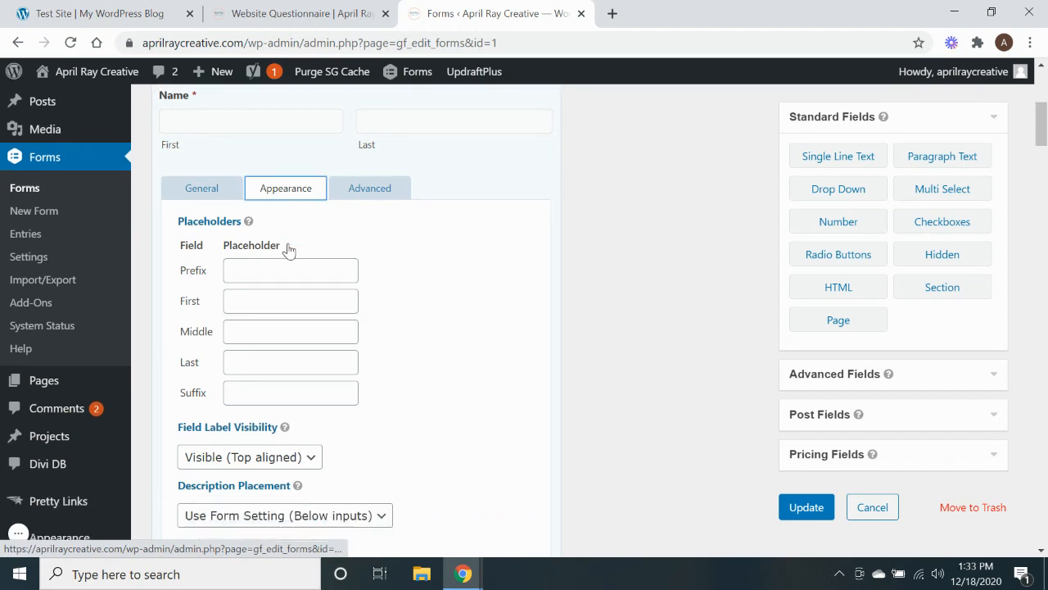
{"action": "scroll", "coordinate": [288, 250], "scroll_direction": "down", "scroll_amount": 1}
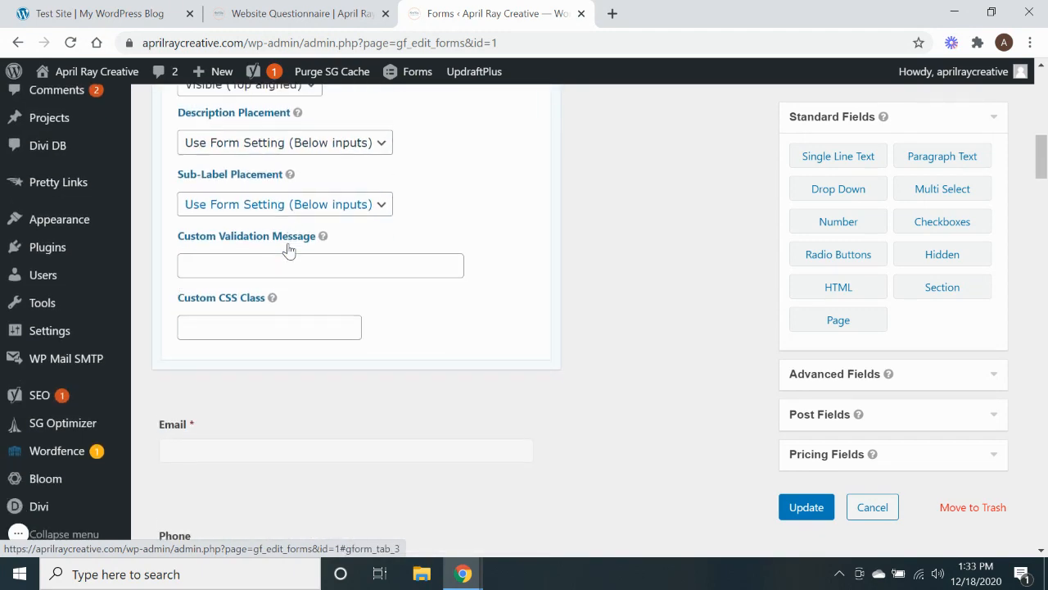
{"action": "scroll", "coordinate": [288, 248], "scroll_direction": "up", "scroll_amount": 4}
{"action": "scroll", "coordinate": [288, 243], "scroll_direction": "up", "scroll_amount": 2}
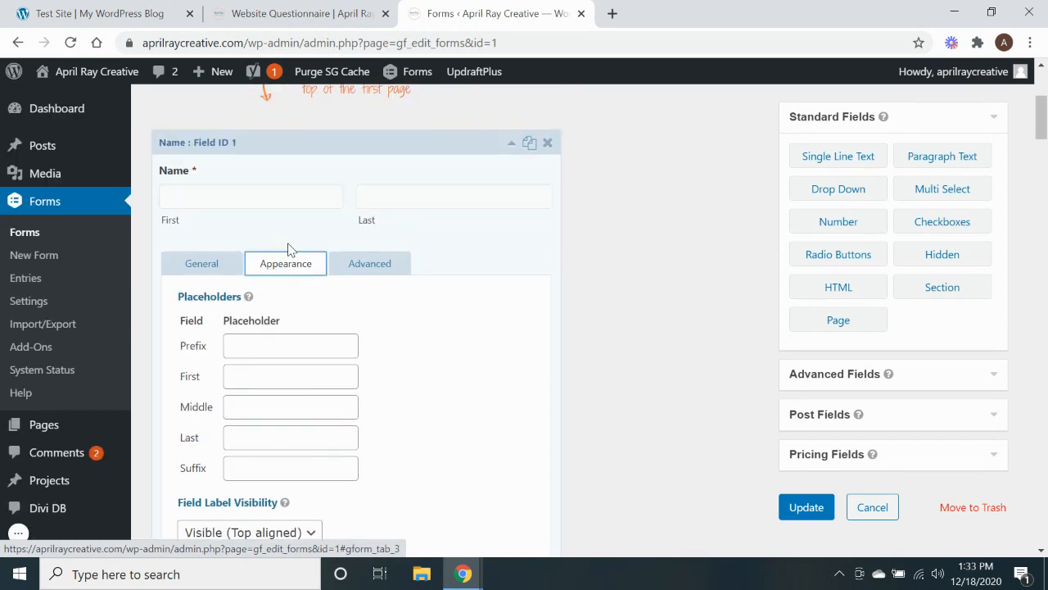
Return to the Name field's general settings and review them once more.
{"action": "left_click", "coordinate": [226, 263]}
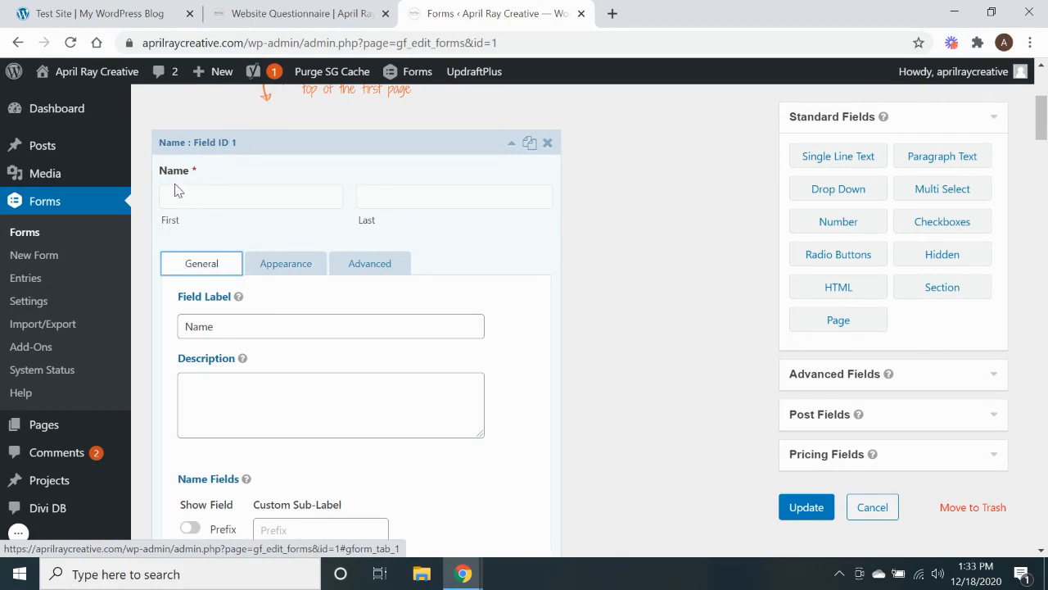
{"action": "left_click", "coordinate": [199, 330]}
{"action": "left_click", "coordinate": [210, 402]}
{"action": "scroll", "coordinate": [210, 402], "scroll_direction": "down", "scroll_amount": 5}
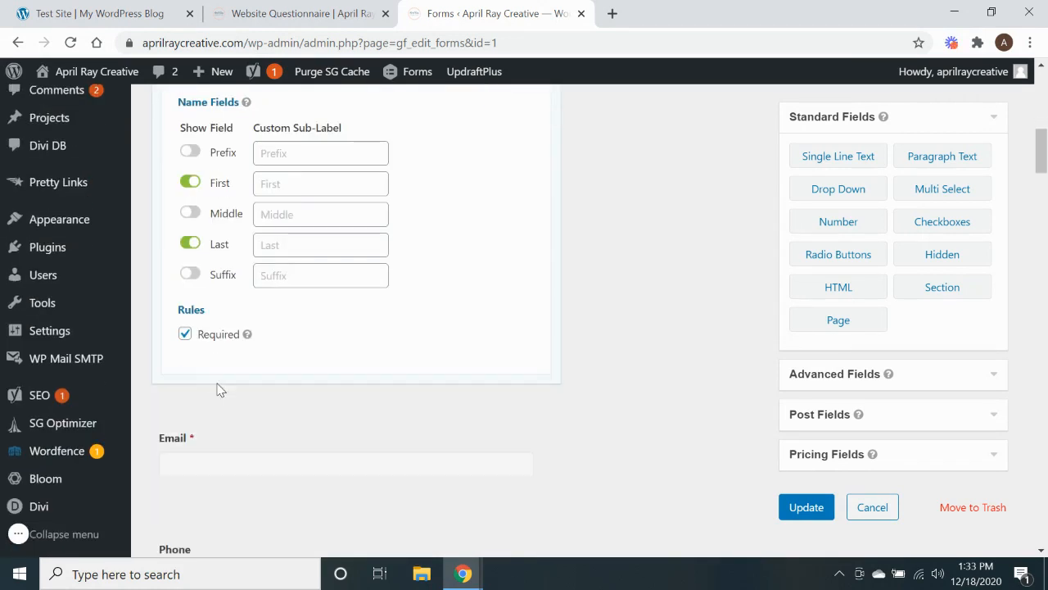
{"action": "scroll", "coordinate": [372, 339], "scroll_direction": "up", "scroll_amount": 5}
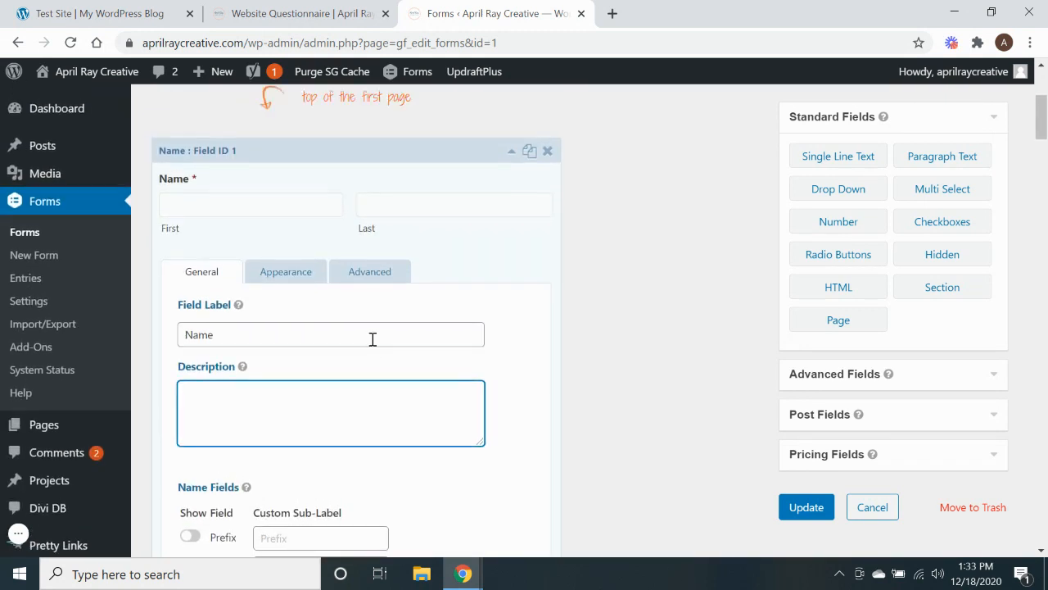
{"action": "scroll", "coordinate": [372, 339], "scroll_direction": "up", "scroll_amount": 3}
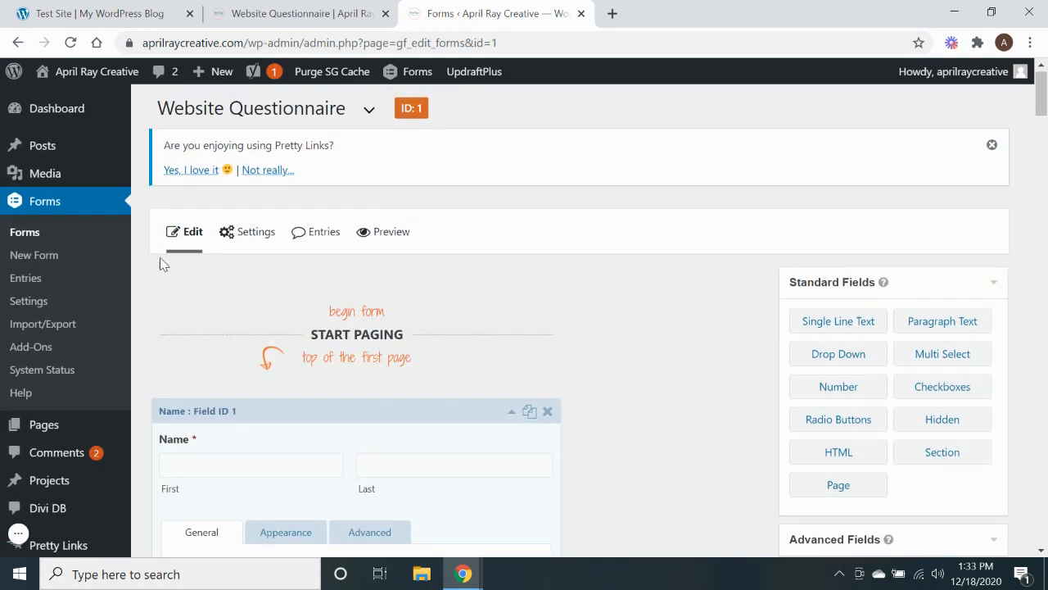
Create a new form titled "Test" and look through its getting-started guide.
{"action": "left_click", "coordinate": [61, 256]}
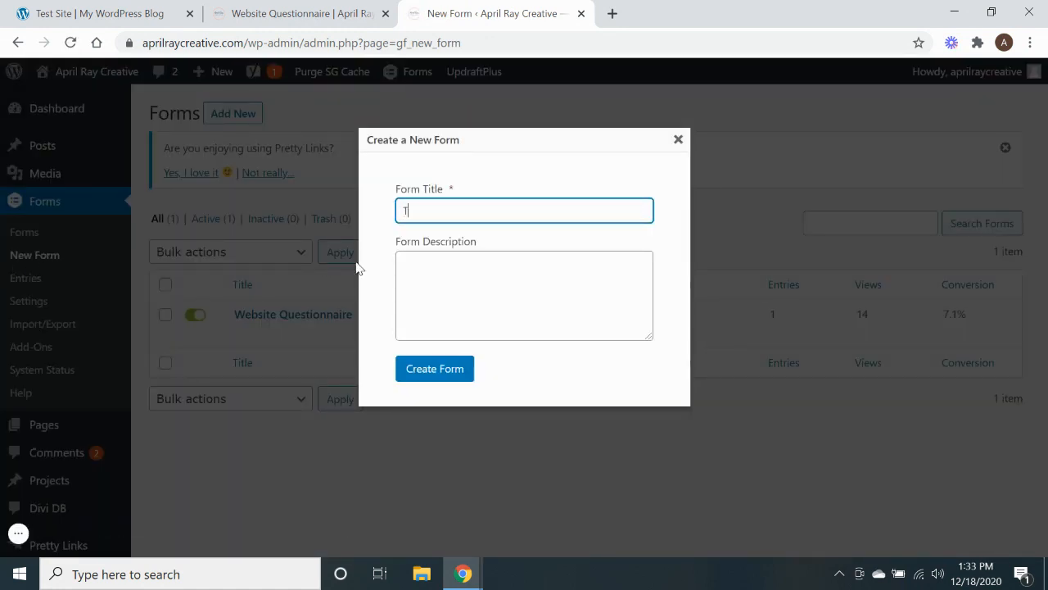
{"action": "left_click", "coordinate": [435, 373]}
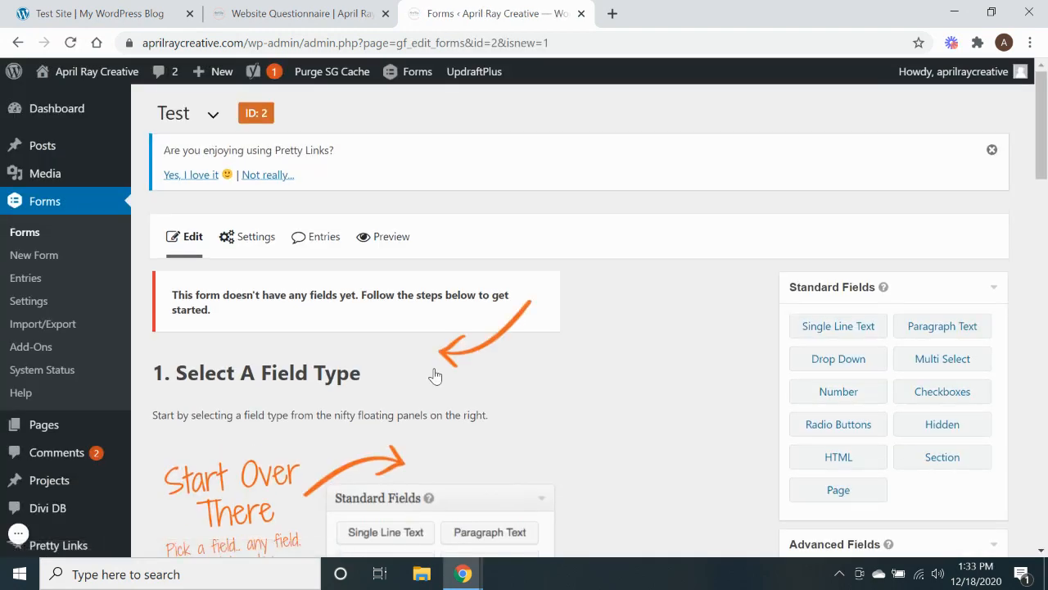
{"action": "scroll", "coordinate": [428, 401], "scroll_direction": "down", "scroll_amount": 3}
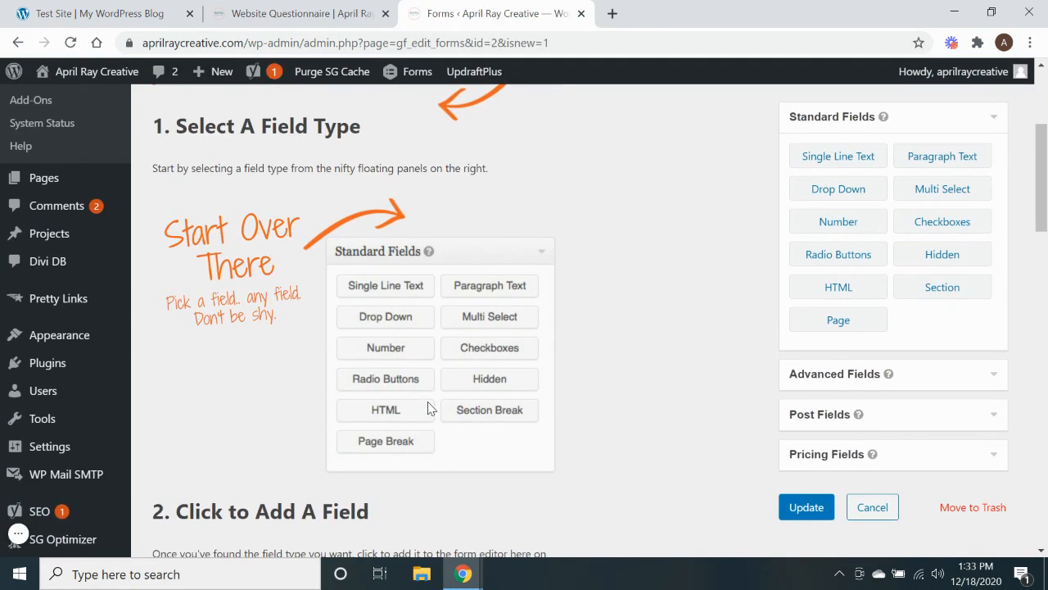
{"action": "scroll", "coordinate": [354, 437], "scroll_direction": "up", "scroll_amount": 2}
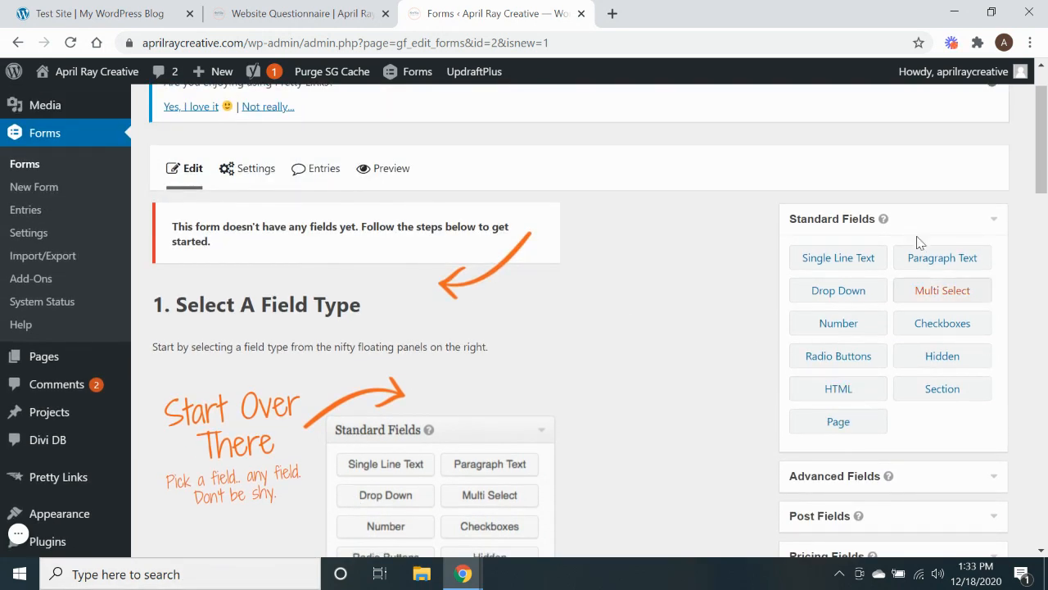
Add a Single Line Text field and a Paragraph Text field to the Test form.
{"action": "left_click", "coordinate": [873, 260]}
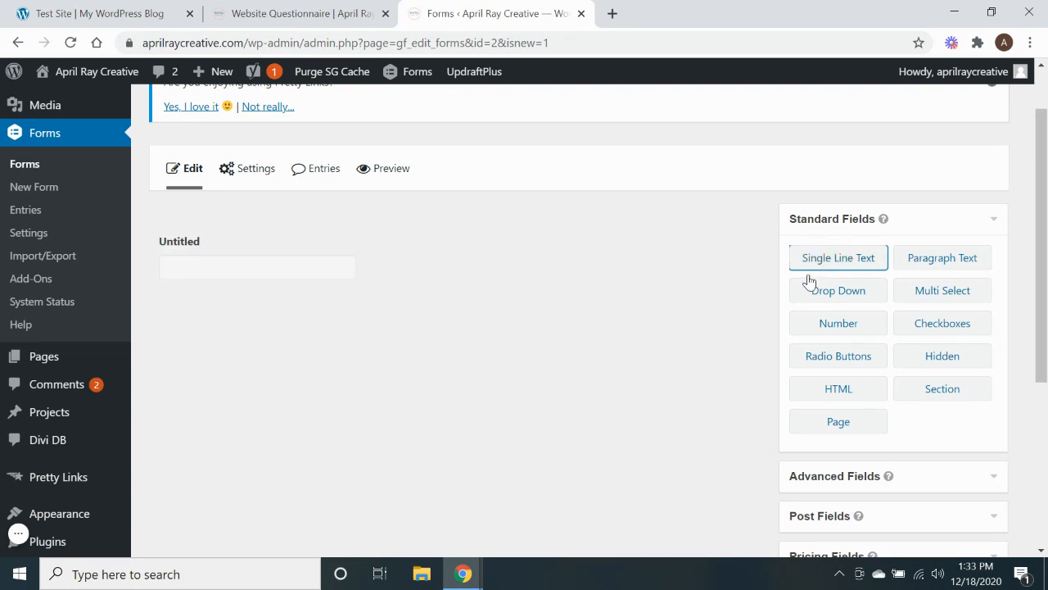
{"action": "left_click", "coordinate": [915, 267]}
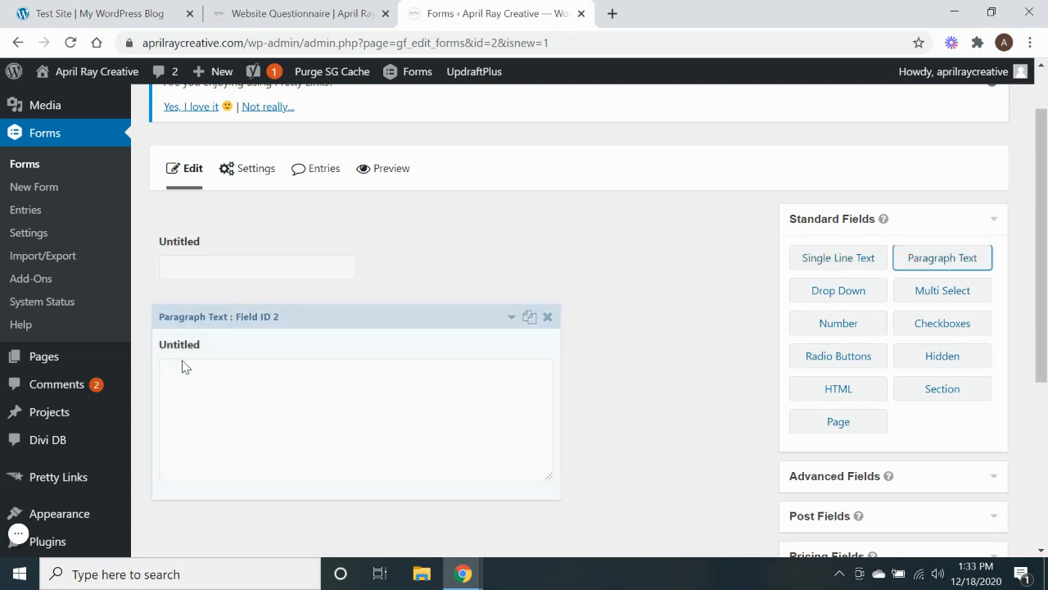
{"action": "scroll", "coordinate": [182, 367], "scroll_direction": "down", "scroll_amount": 2}
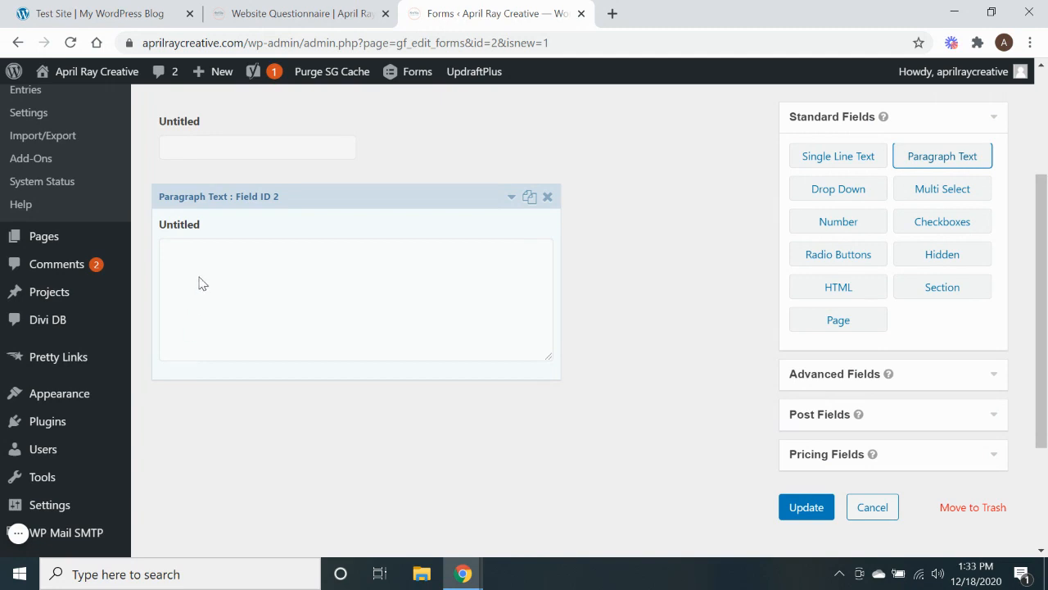
Set the Paragraph Text field's label to "Long form question" and check its rules.
{"action": "left_click", "coordinate": [201, 223]}
{"action": "left_click", "coordinate": [243, 455]}
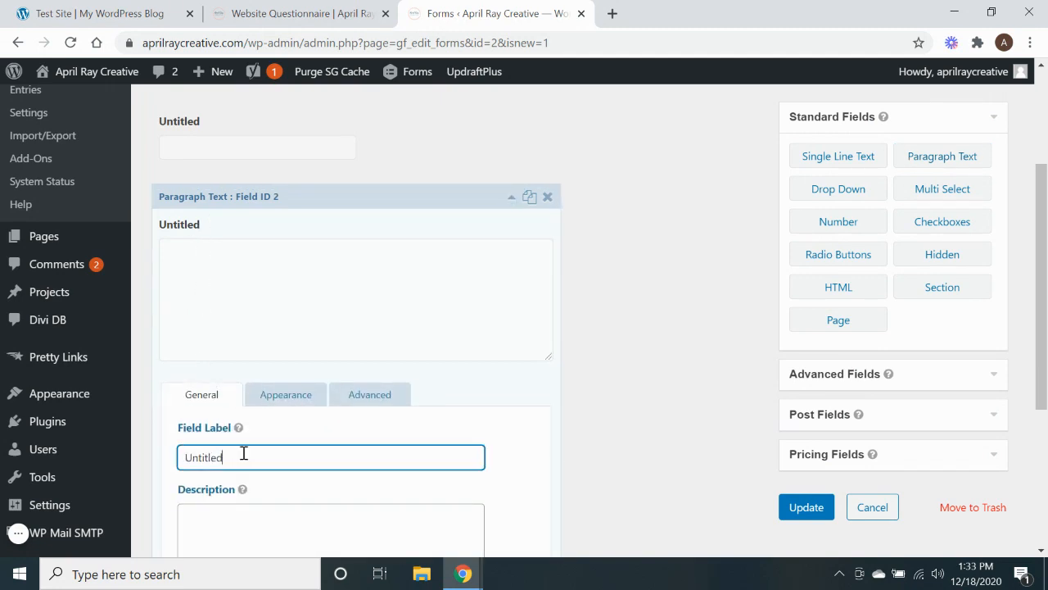
{"action": "left_click_drag", "start_coordinate": [243, 455], "coordinate": [180, 451]}
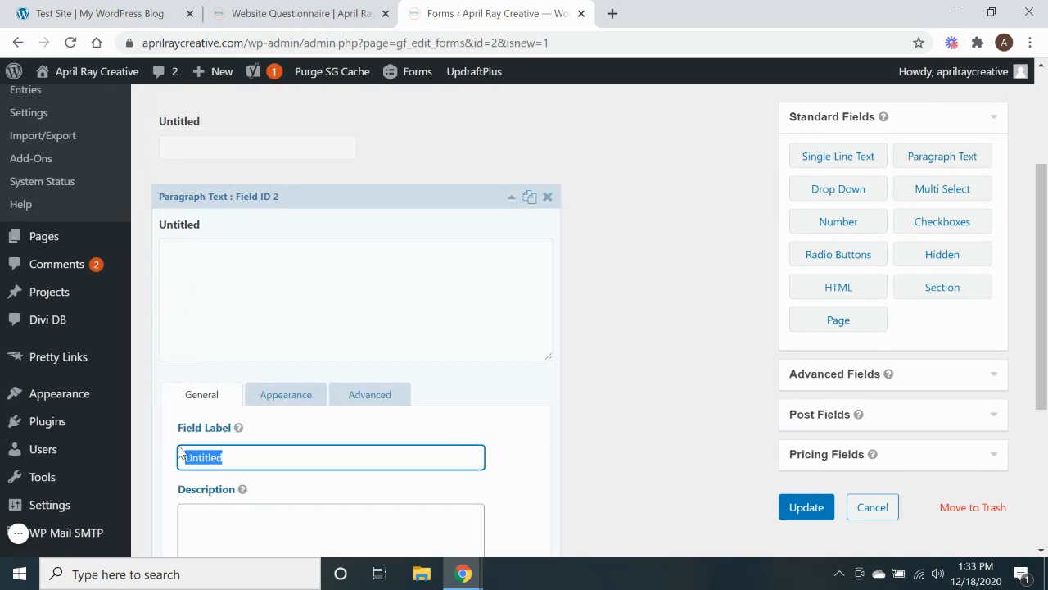
{"action": "type", "text": "Long form q"}
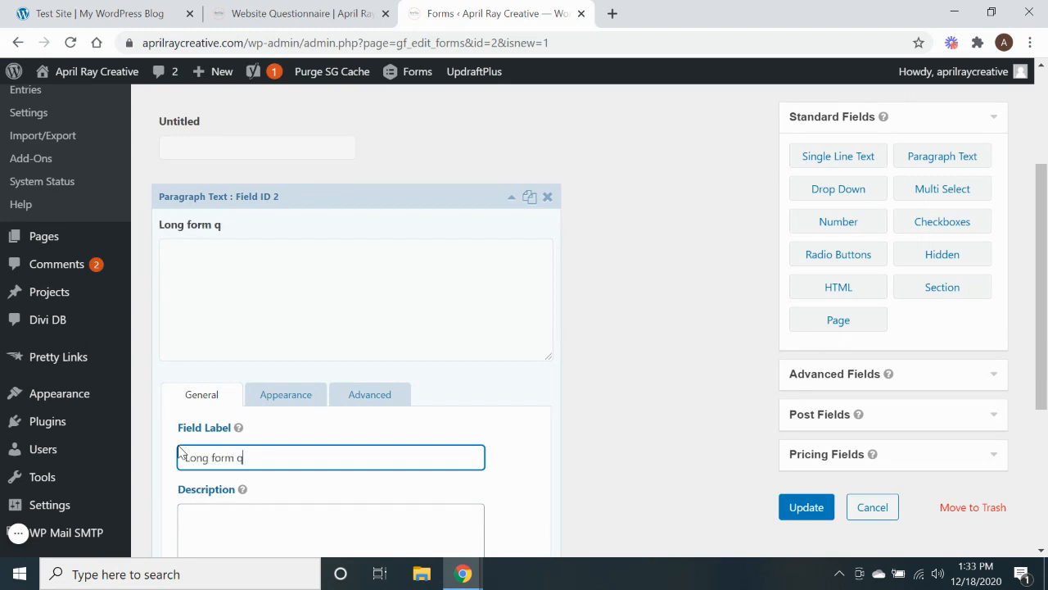
{"action": "type", "text": "uestion"}
{"action": "scroll", "coordinate": [290, 341], "scroll_direction": "down", "scroll_amount": 3}
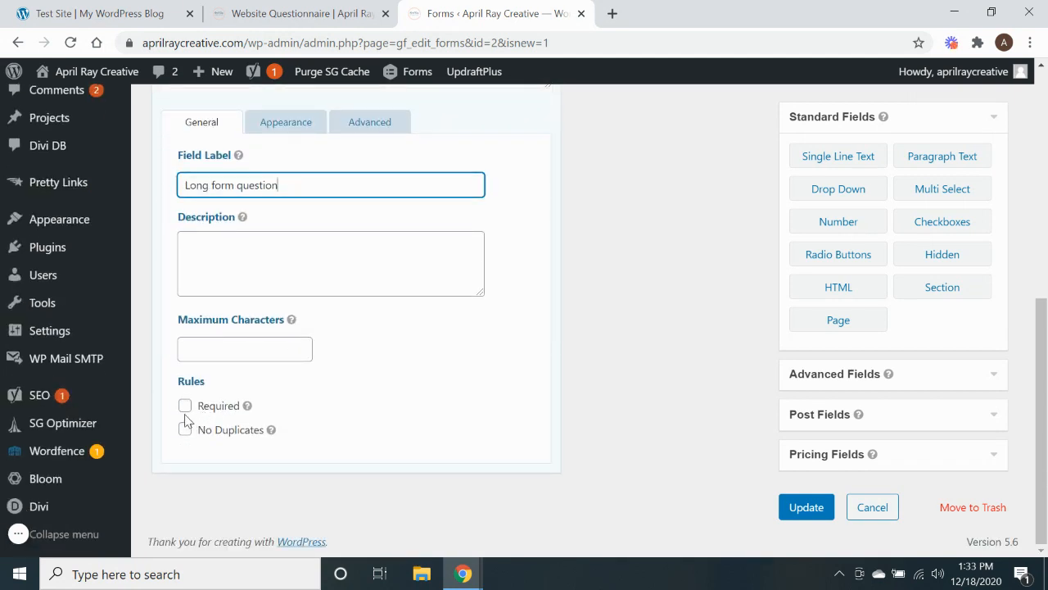
{"action": "left_click", "coordinate": [185, 408]}
Delete the "Long form question" paragraph field from the form.
{"action": "scroll", "coordinate": [185, 413], "scroll_direction": "up", "scroll_amount": 4}
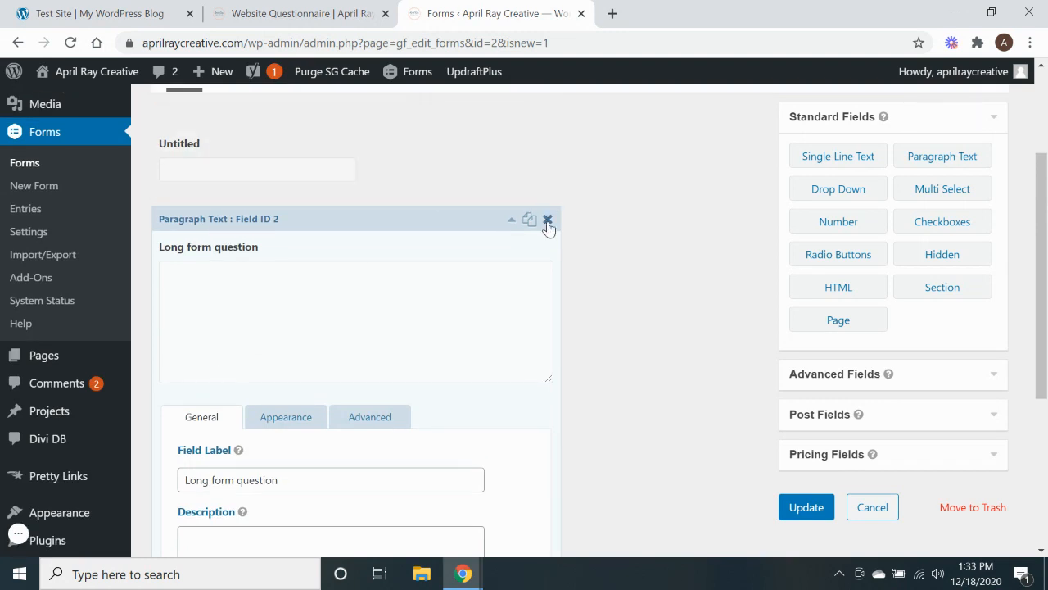
{"action": "left_click", "coordinate": [548, 218]}
{"action": "left_click", "coordinate": [604, 152]}
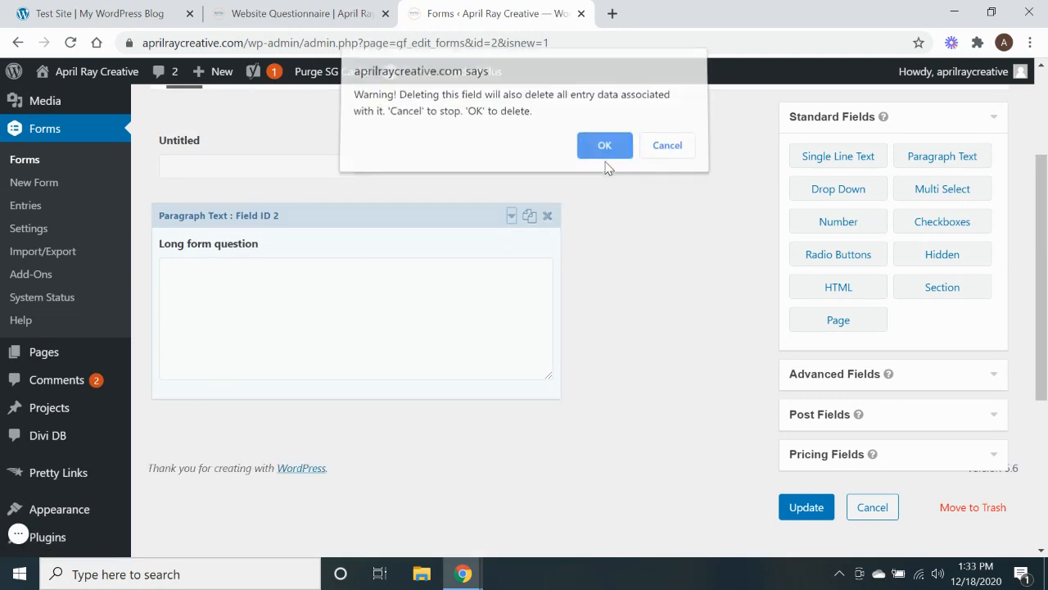
Add Name, Phone and Email fields from the advanced fields to the Test form.
{"action": "left_click", "coordinate": [853, 379]}
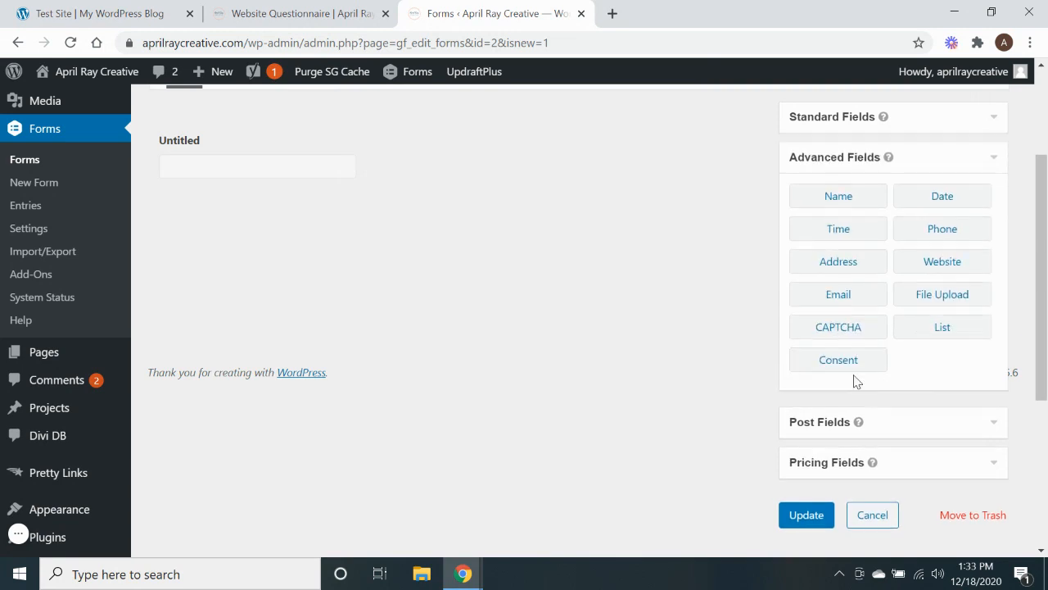
{"action": "left_click", "coordinate": [841, 196]}
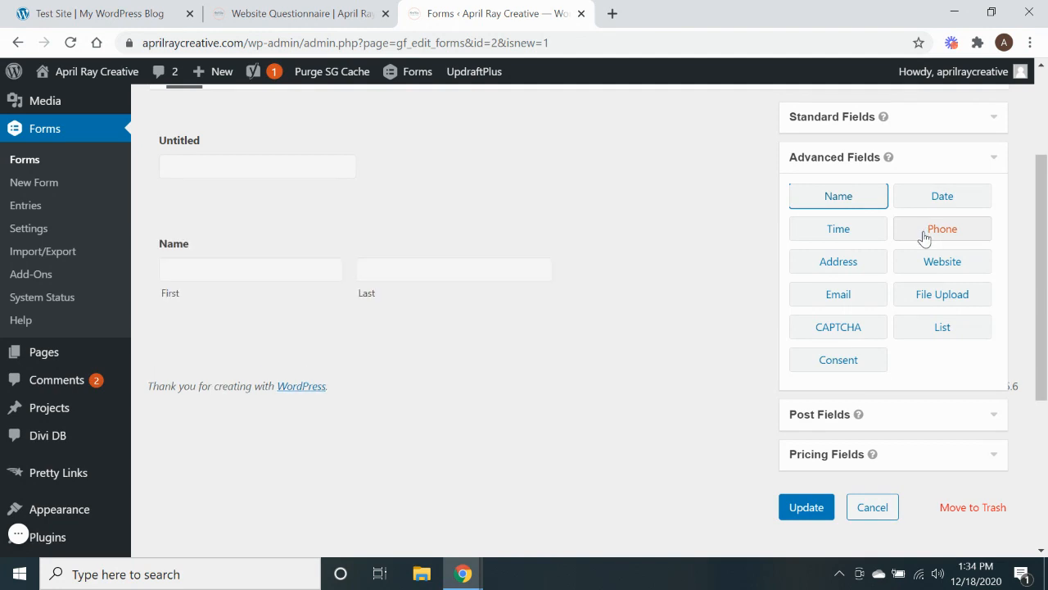
{"action": "left_click", "coordinate": [842, 304]}
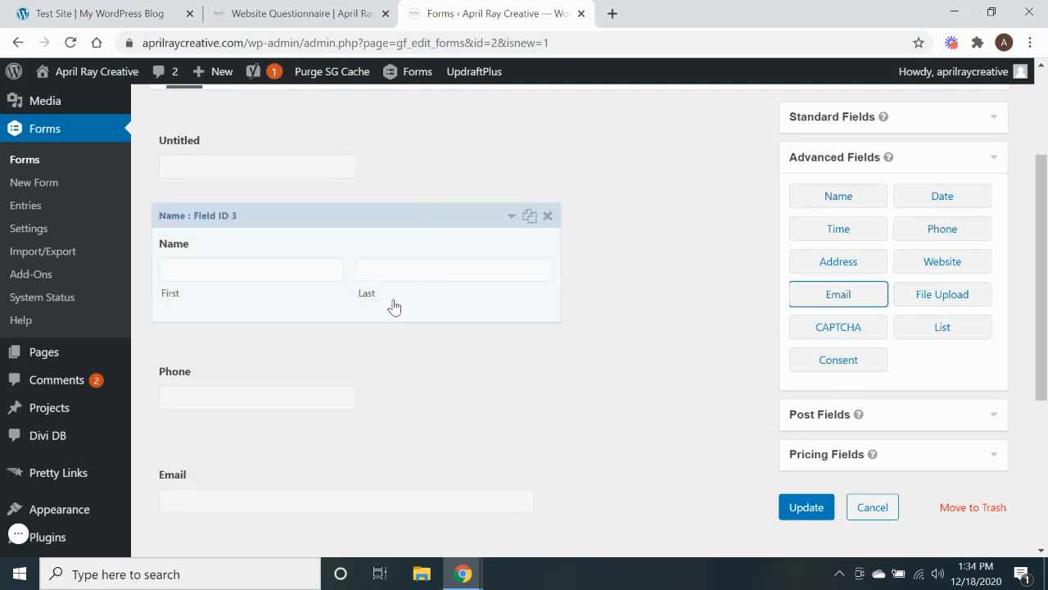
Check the Name field's sub-fields and Required rule, and save the Test form with its new fields.
{"action": "left_click", "coordinate": [385, 244]}
{"action": "scroll", "coordinate": [386, 244], "scroll_direction": "down", "scroll_amount": 3}
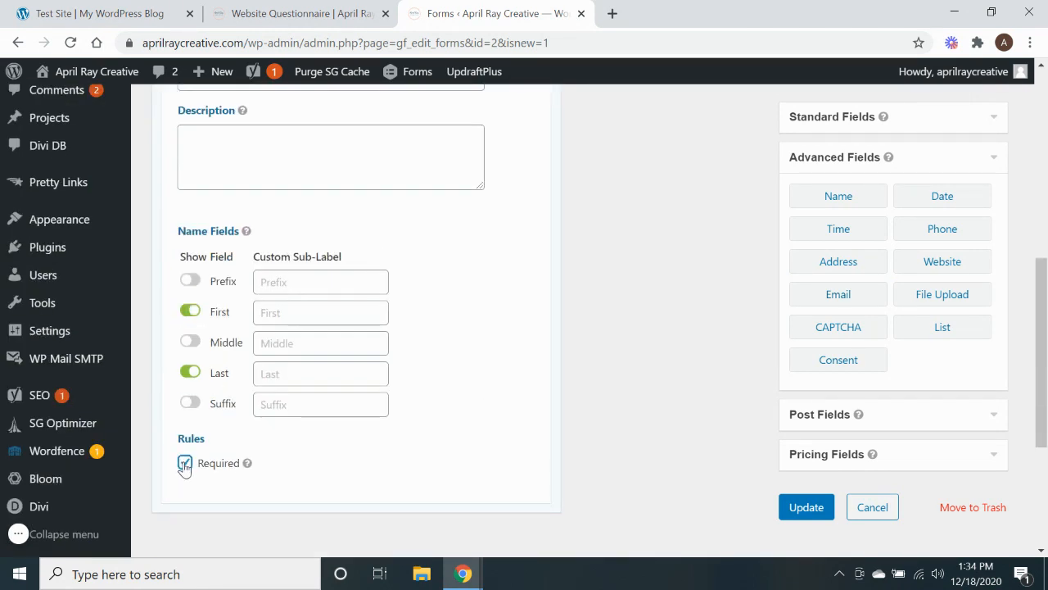
{"action": "scroll", "coordinate": [185, 467], "scroll_direction": "up", "scroll_amount": 3}
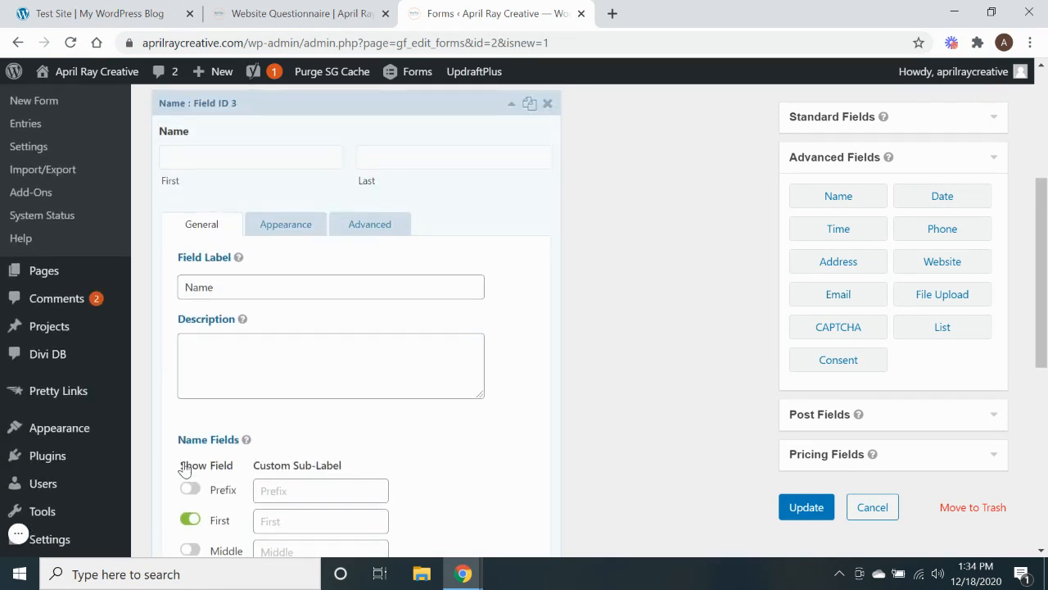
{"action": "left_click", "coordinate": [511, 108]}
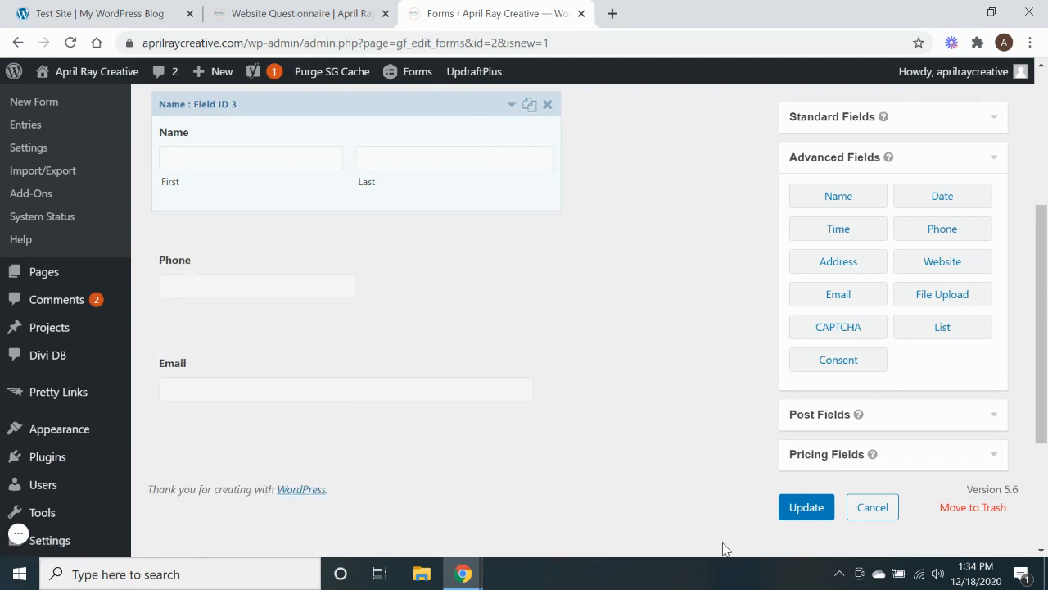
{"action": "left_click", "coordinate": [791, 511]}
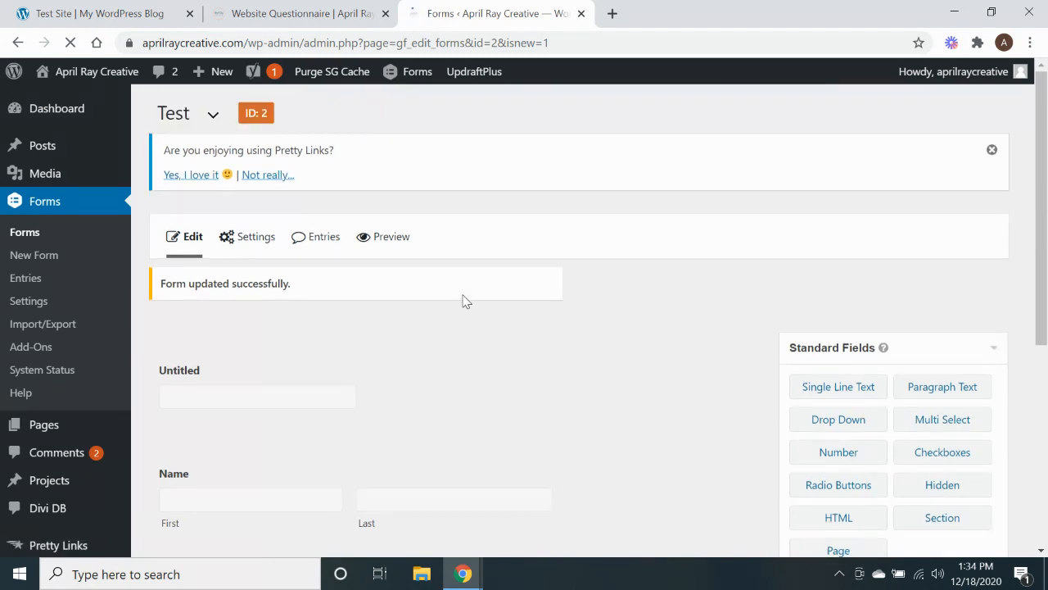
Examine the Test form's settings, including title, label layout, submit button text, restrictions and form options.
{"action": "mouse_move", "coordinate": [237, 241]}
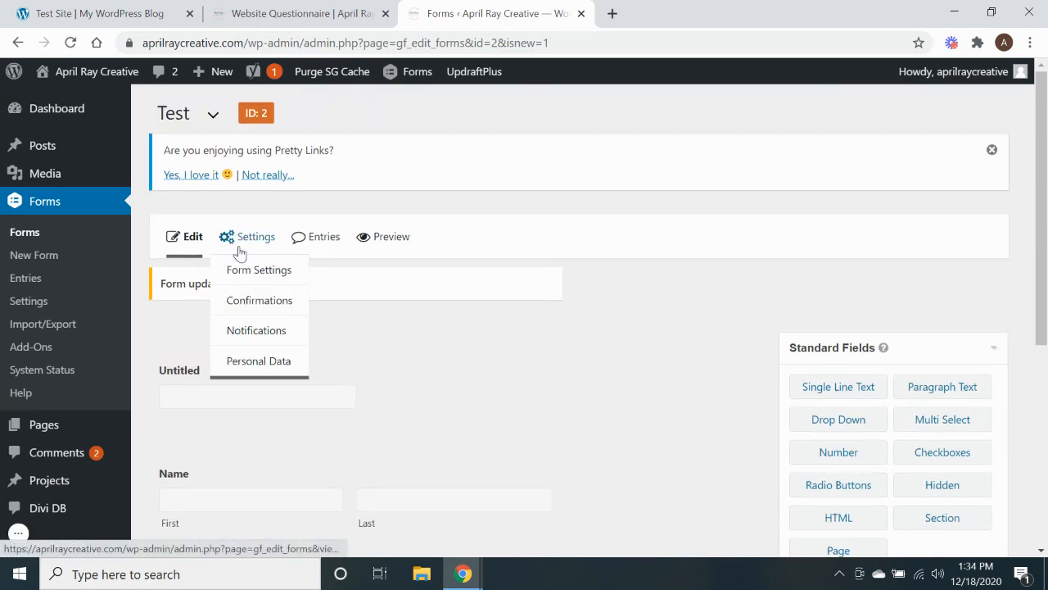
{"action": "left_click", "coordinate": [242, 279]}
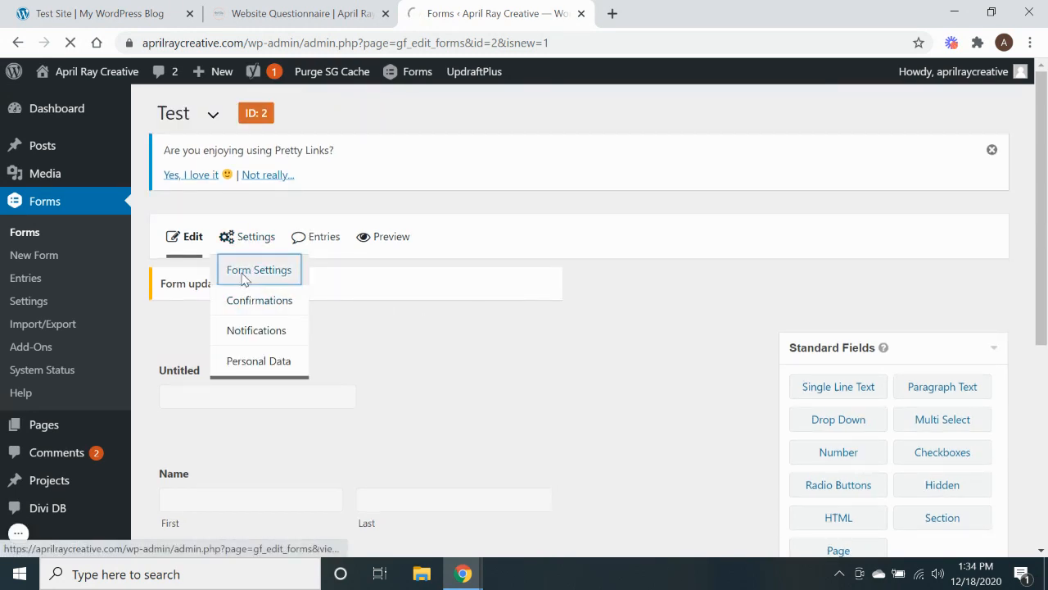
{"action": "scroll", "coordinate": [324, 393], "scroll_direction": "down", "scroll_amount": 3}
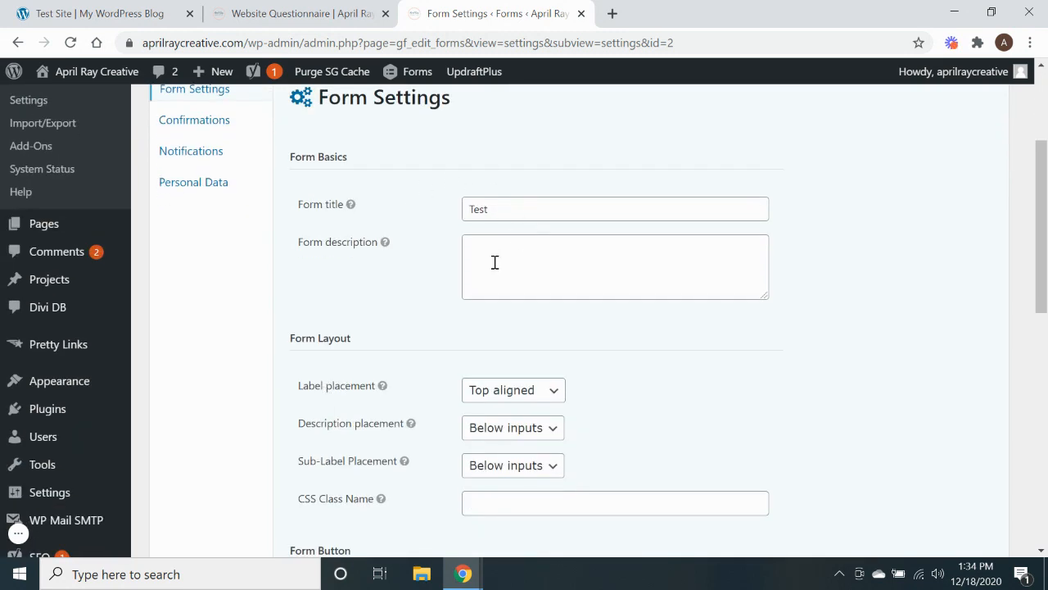
{"action": "scroll", "coordinate": [494, 262], "scroll_direction": "down", "scroll_amount": 5}
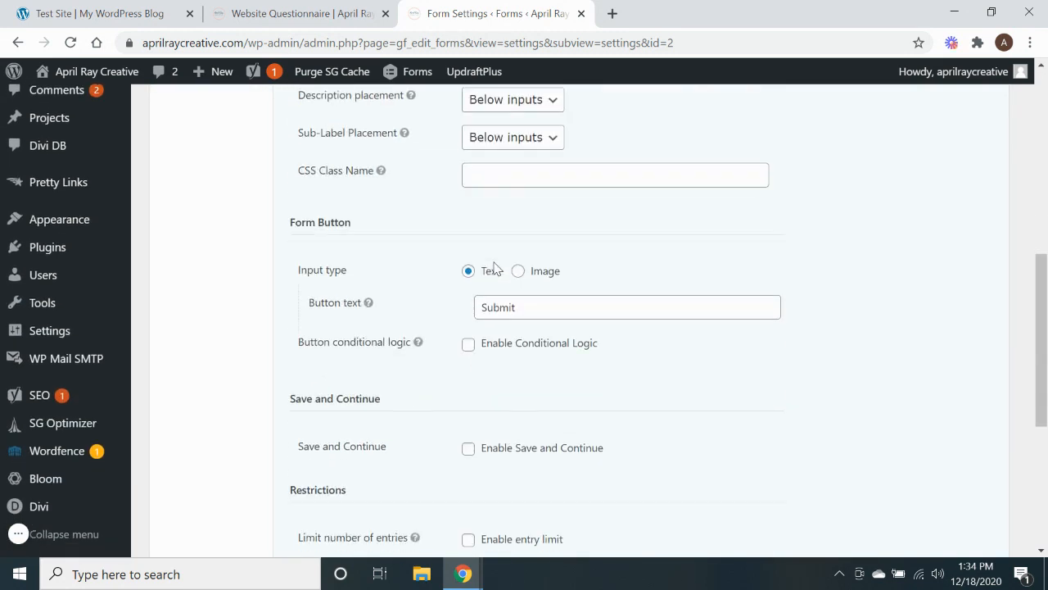
{"action": "scroll", "coordinate": [494, 269], "scroll_direction": "down", "scroll_amount": 1}
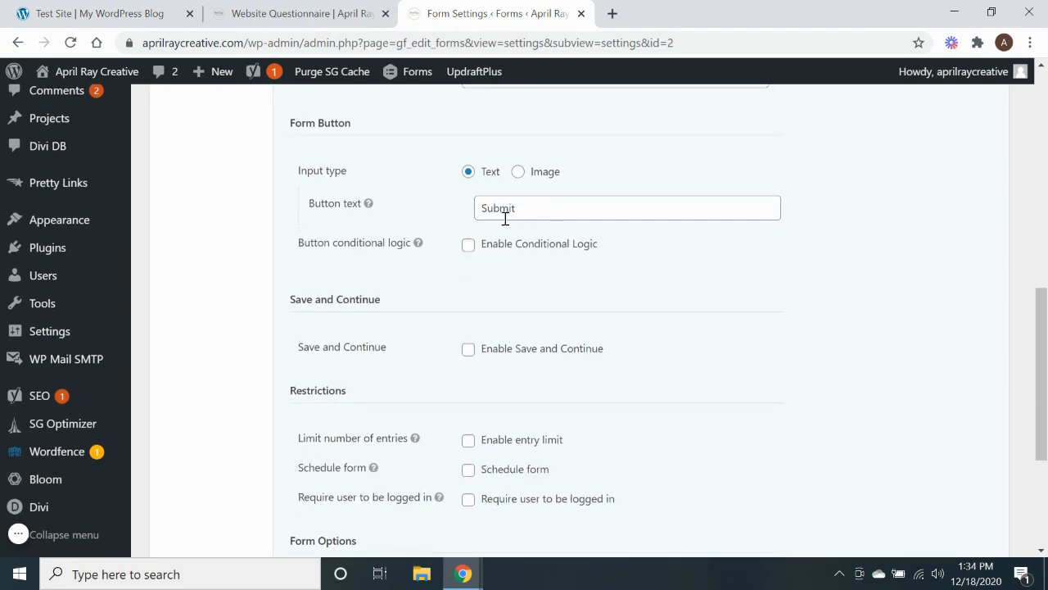
{"action": "left_click", "coordinate": [515, 208]}
{"action": "scroll", "coordinate": [516, 213], "scroll_direction": "down", "scroll_amount": 1}
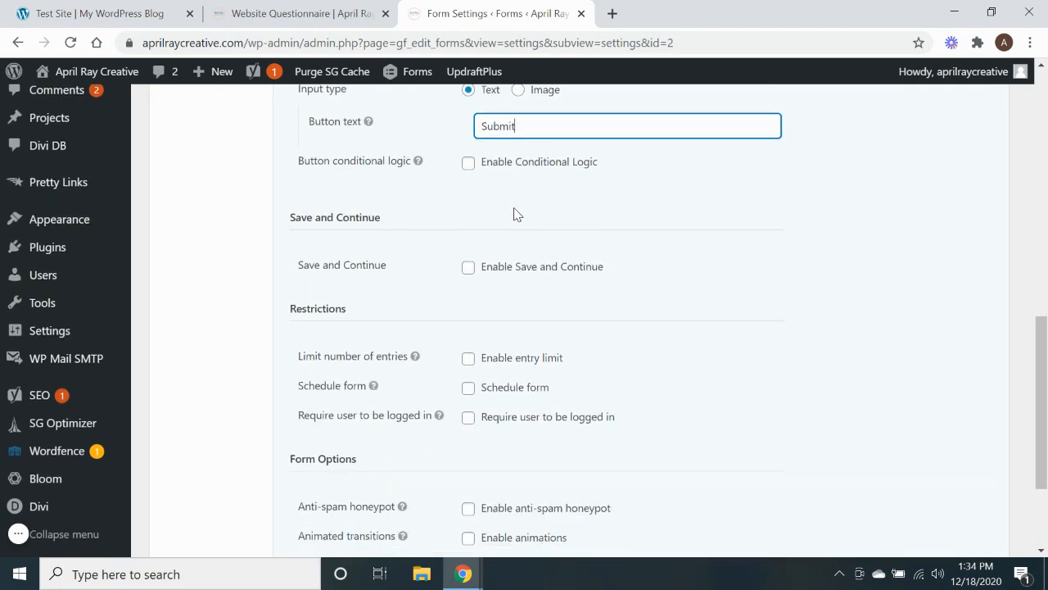
{"action": "scroll", "coordinate": [517, 214], "scroll_direction": "down", "scroll_amount": 1}
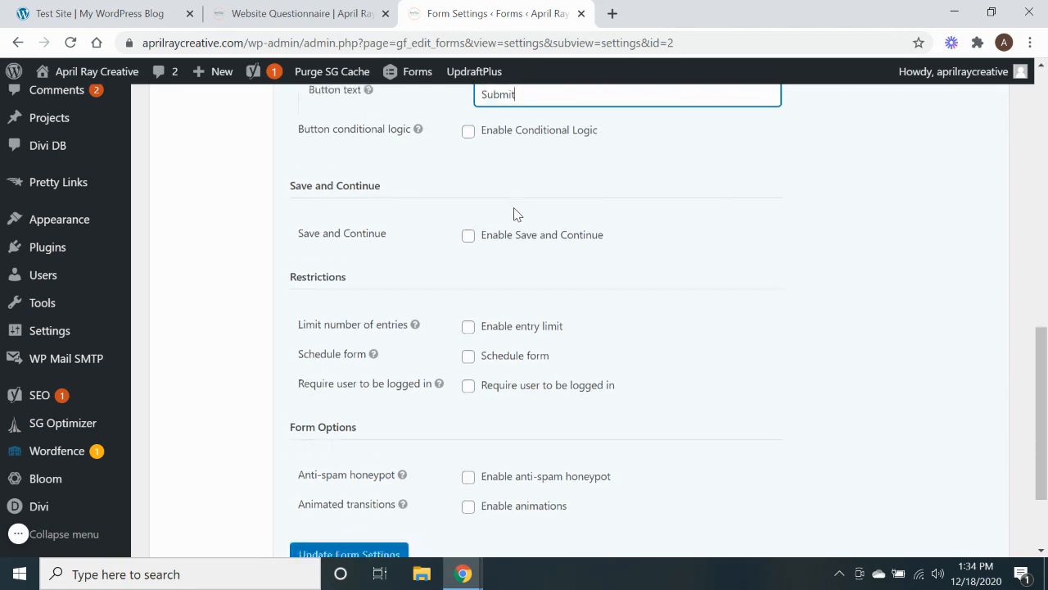
{"action": "scroll", "coordinate": [515, 214], "scroll_direction": "down", "scroll_amount": 1}
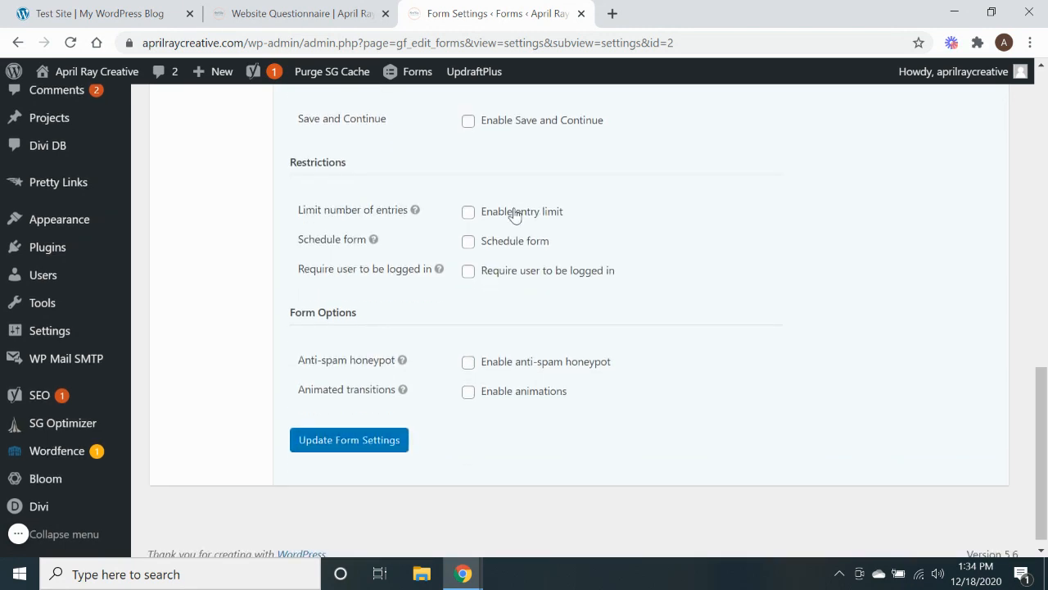
{"action": "scroll", "coordinate": [515, 214], "scroll_direction": "up", "scroll_amount": 10}
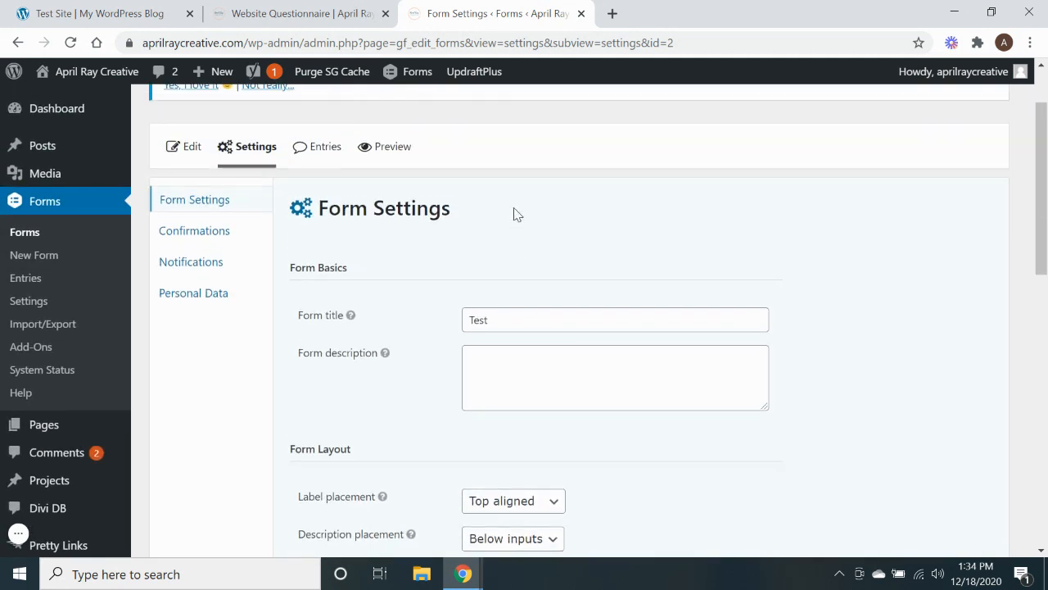
In the form's Default Confirmation message, replace the second sentence with "You will receive an email within 24 hours.".
{"action": "left_click", "coordinate": [224, 230]}
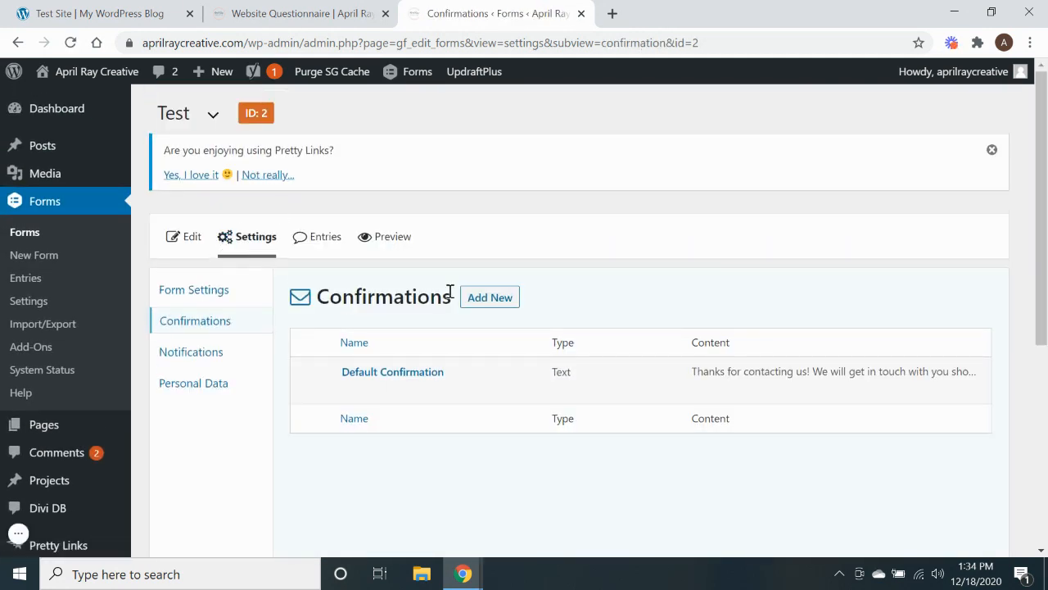
{"action": "mouse_move", "coordinate": [385, 392]}
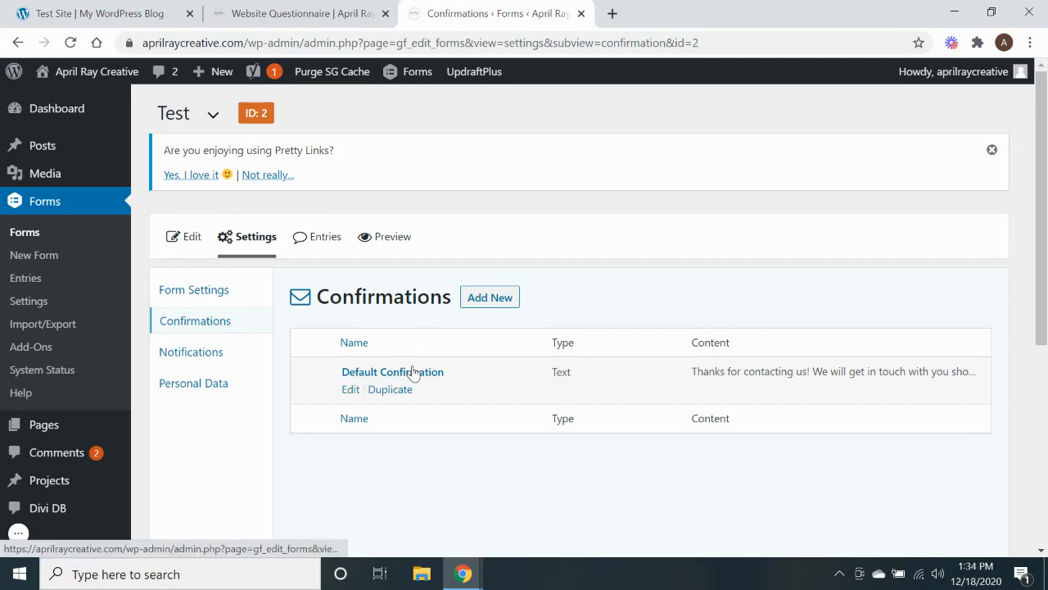
{"action": "left_click", "coordinate": [414, 372]}
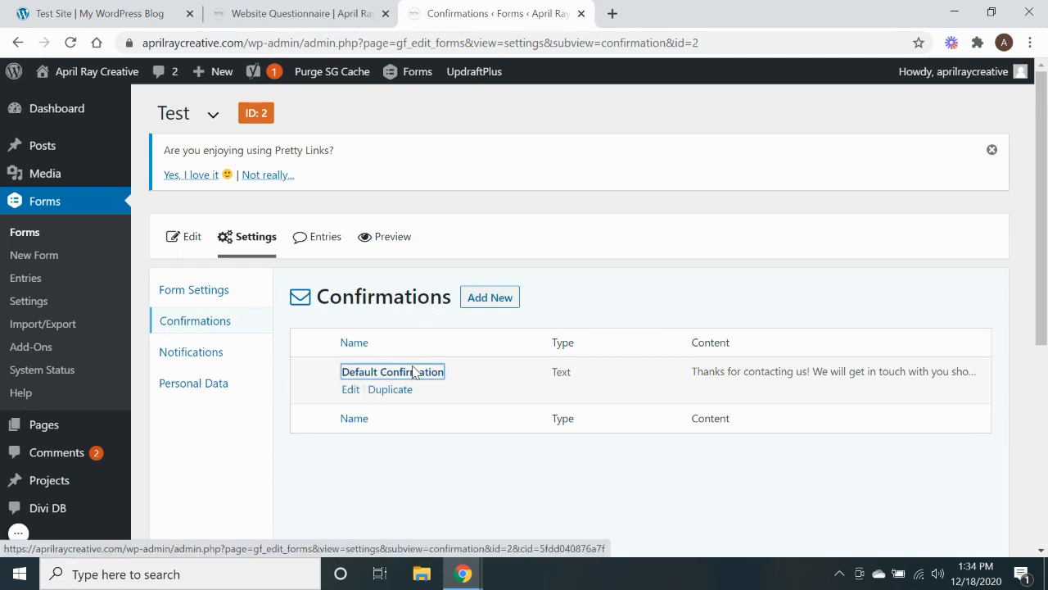
{"action": "scroll", "coordinate": [414, 373], "scroll_direction": "down", "scroll_amount": 2}
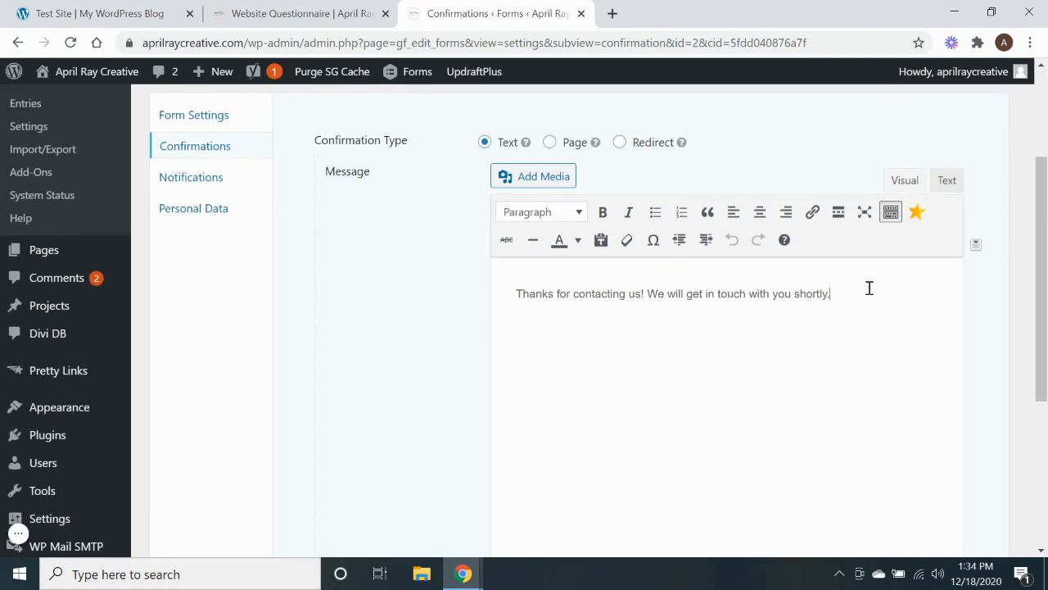
{"action": "mouse_move", "coordinate": [870, 287]}
{"action": "left_mouse_down"}
{"action": "mouse_move", "coordinate": [589, 299]}
{"action": "mouse_move", "coordinate": [853, 295]}
{"action": "left_mouse_up"}
{"action": "left_click_drag", "start_coordinate": [853, 296], "coordinate": [651, 296]}
{"action": "type", "text": "You"}
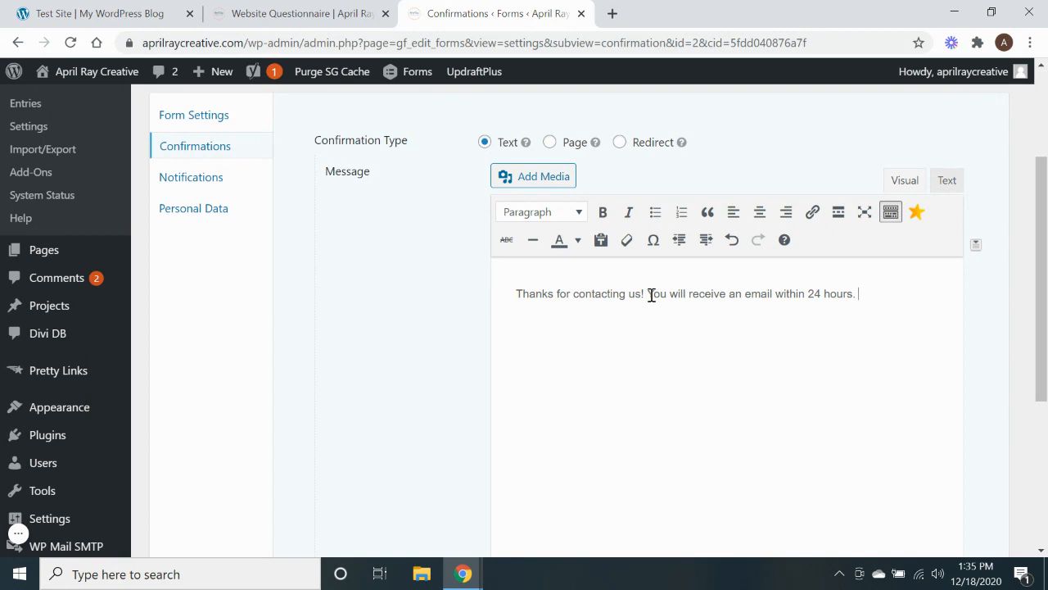
Format the entire confirmation message as bold Heading 2 text.
{"action": "key", "text": "ctrl+a"}
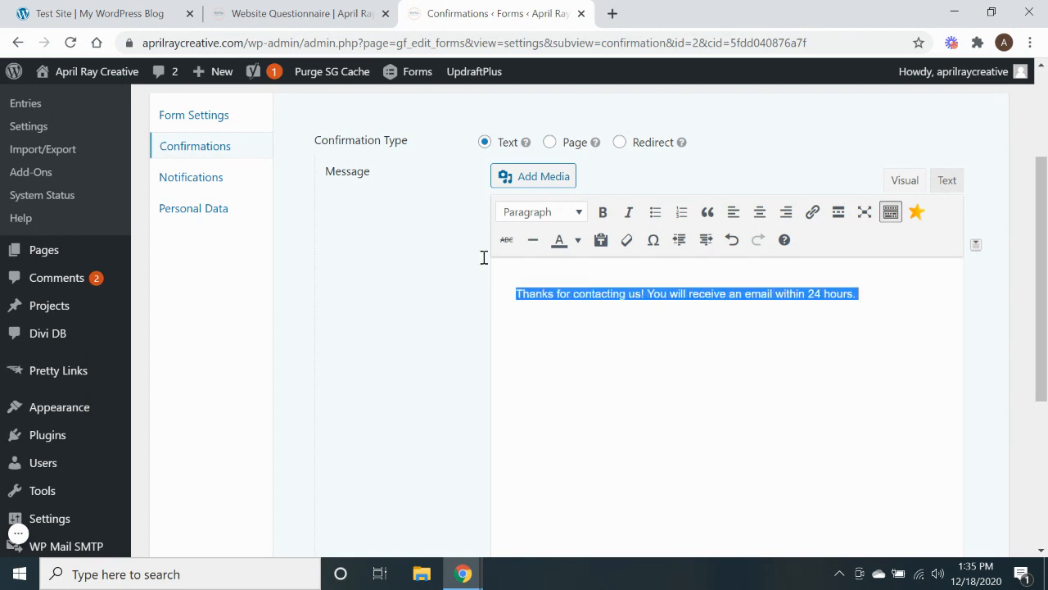
{"action": "left_click", "coordinate": [603, 212]}
{"action": "left_click", "coordinate": [582, 215]}
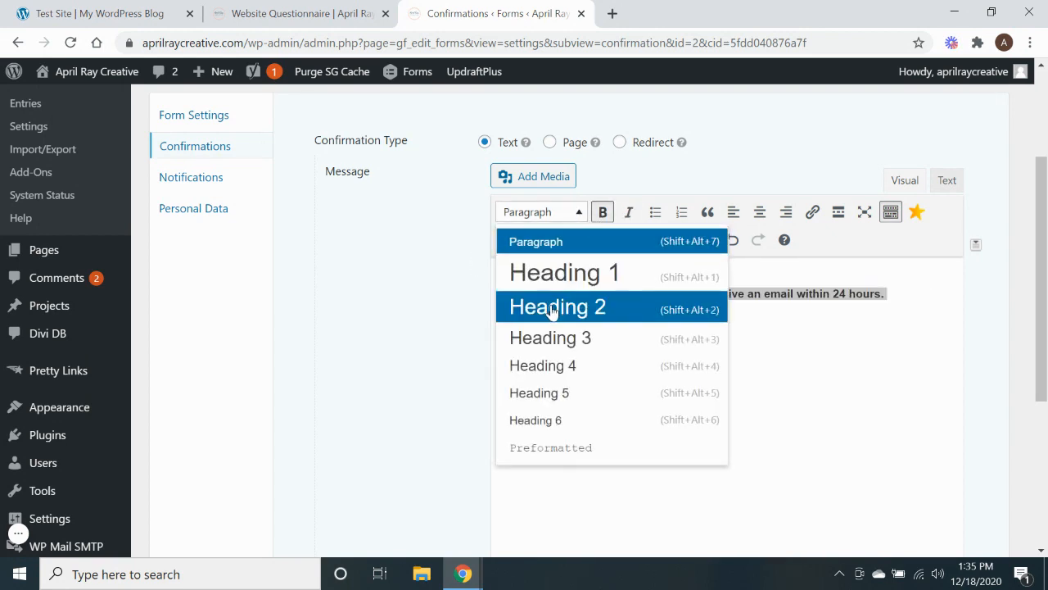
{"action": "left_click", "coordinate": [555, 306]}
{"action": "left_click", "coordinate": [662, 363]}
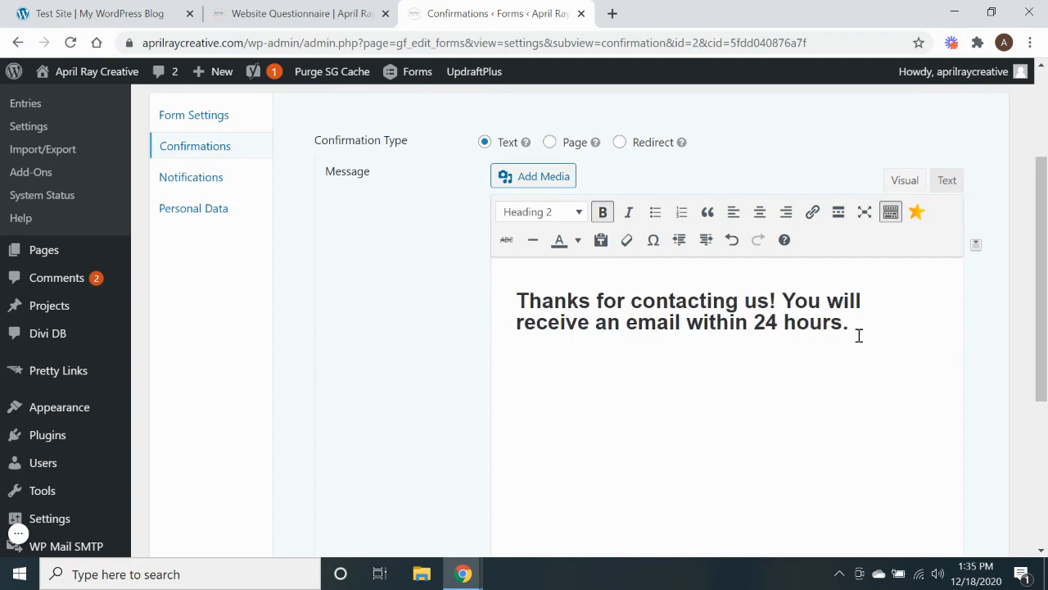
Check the Redirect confirmation type's options, and save the confirmation with the Text type selected.
{"action": "left_click", "coordinate": [620, 144]}
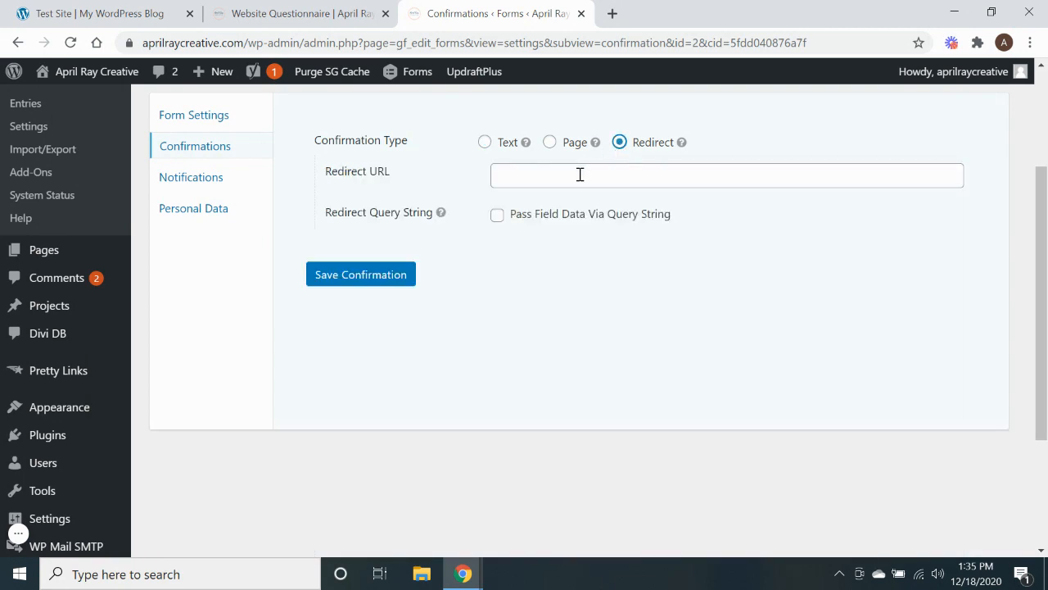
{"action": "left_click", "coordinate": [484, 142]}
{"action": "scroll", "coordinate": [374, 230], "scroll_direction": "up", "scroll_amount": 2}
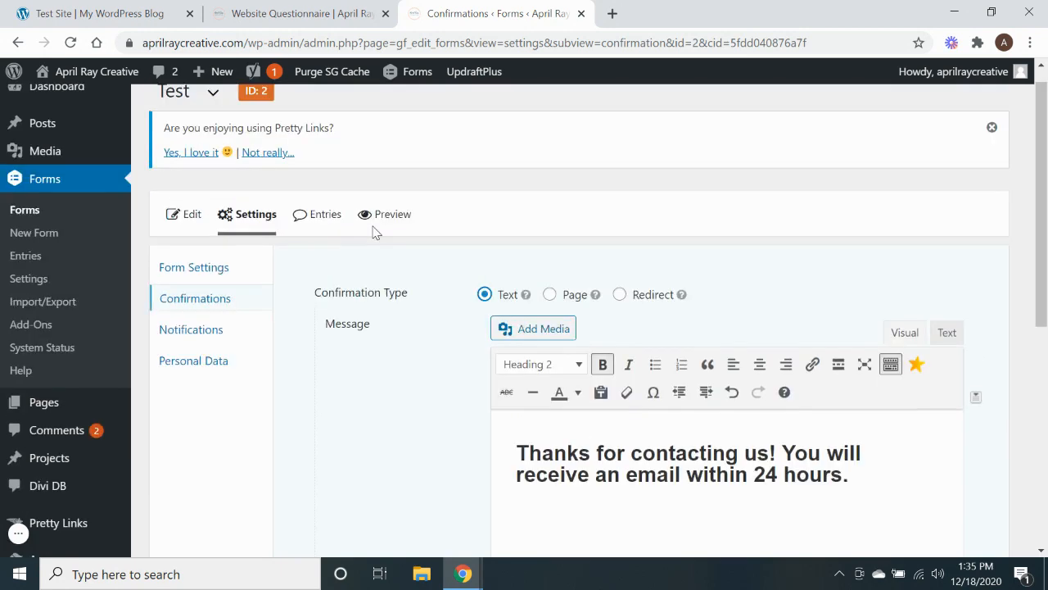
{"action": "scroll", "coordinate": [375, 229], "scroll_direction": "down", "scroll_amount": 4}
{"action": "left_click", "coordinate": [331, 534]}
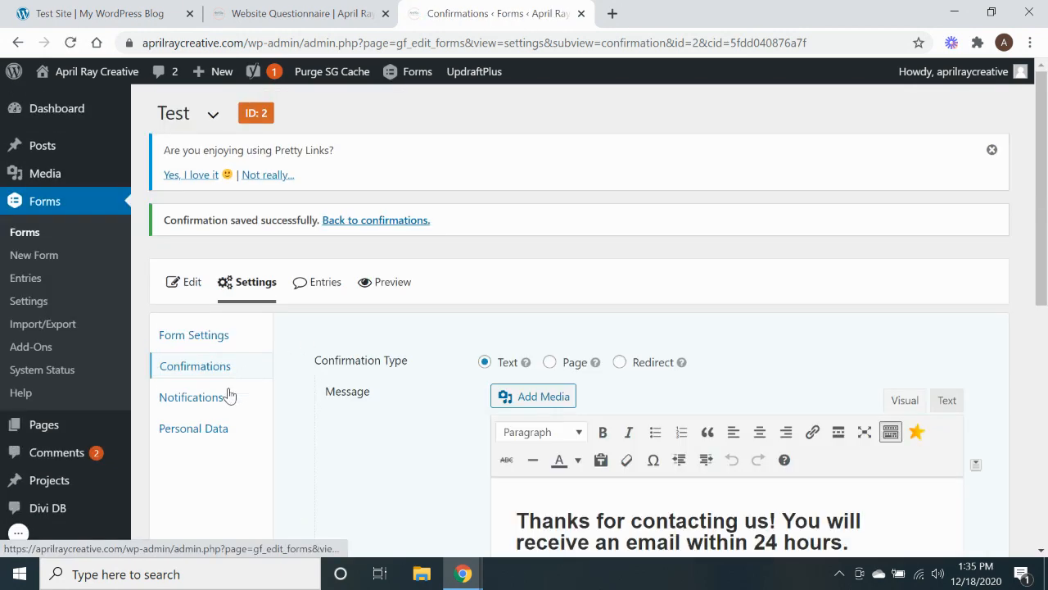
Open the form's Admin Notification for editing and examine its recipient email, sender, subject, message and conditional logic options.
{"action": "left_click", "coordinate": [216, 403]}
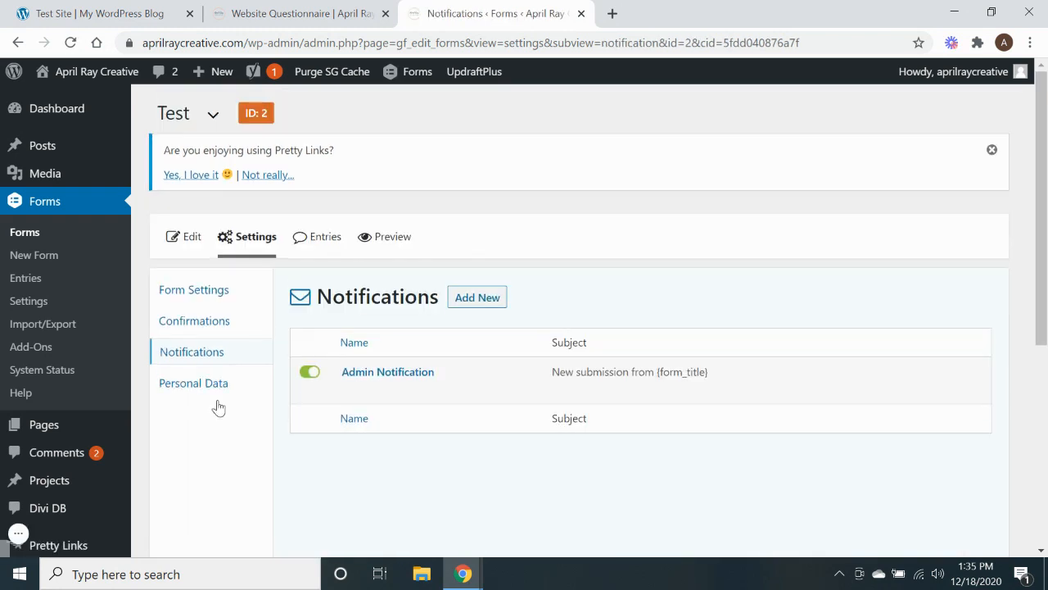
{"action": "mouse_move", "coordinate": [360, 391]}
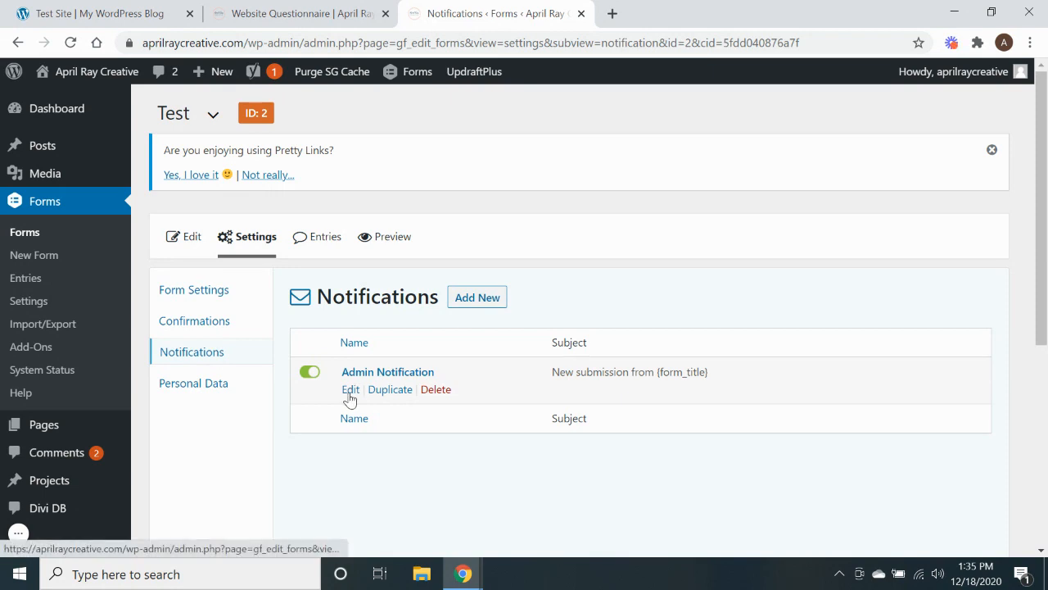
{"action": "left_click", "coordinate": [350, 390]}
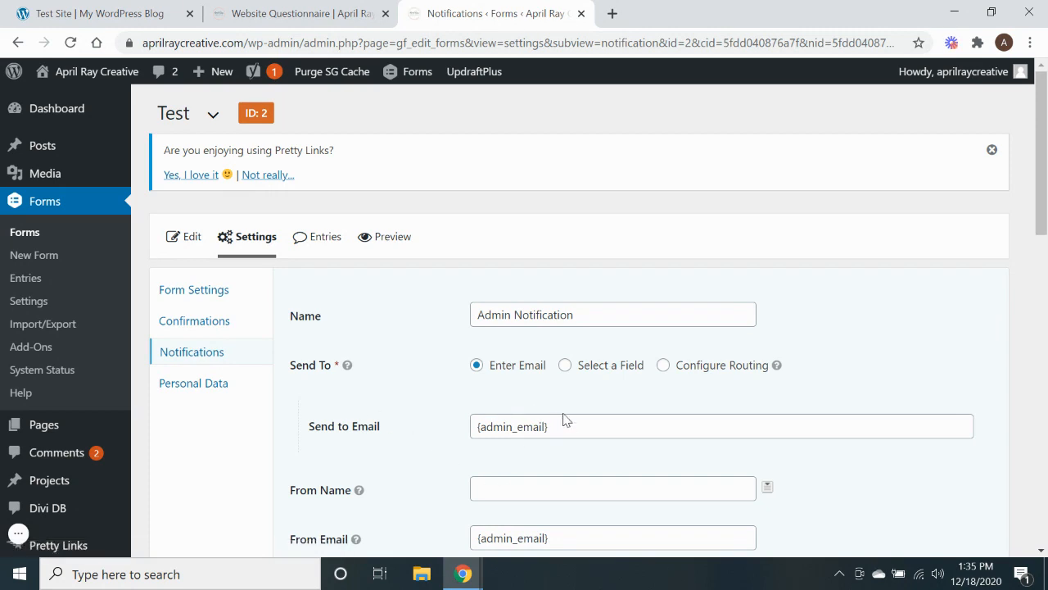
{"action": "left_click", "coordinate": [571, 426]}
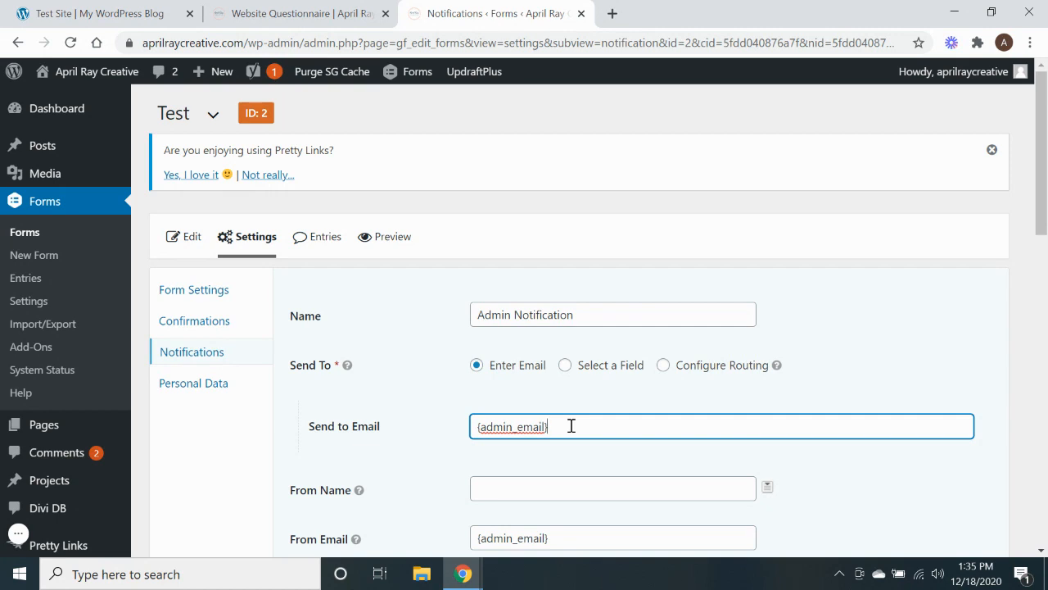
{"action": "left_click_drag", "start_coordinate": [545, 426], "coordinate": [471, 424]}
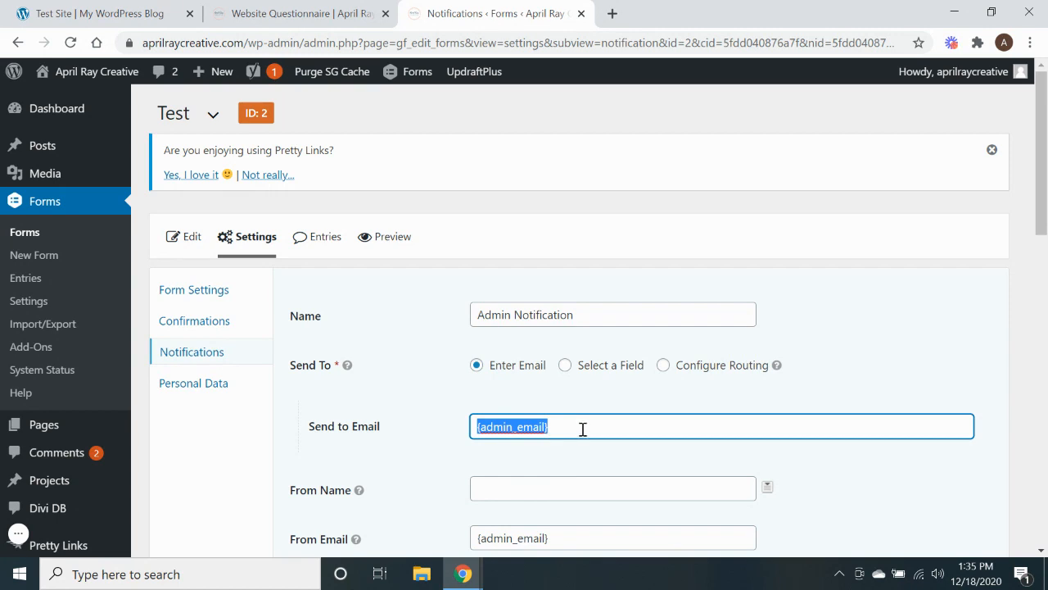
{"action": "scroll", "coordinate": [582, 429], "scroll_direction": "down", "scroll_amount": 9}
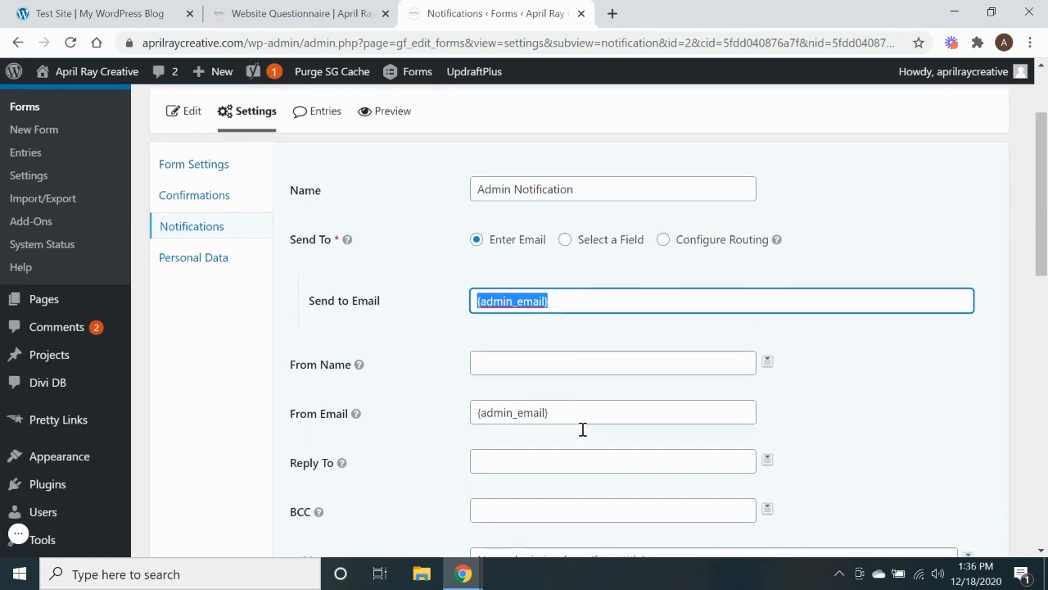
{"action": "scroll", "coordinate": [583, 429], "scroll_direction": "up", "scroll_amount": 3}
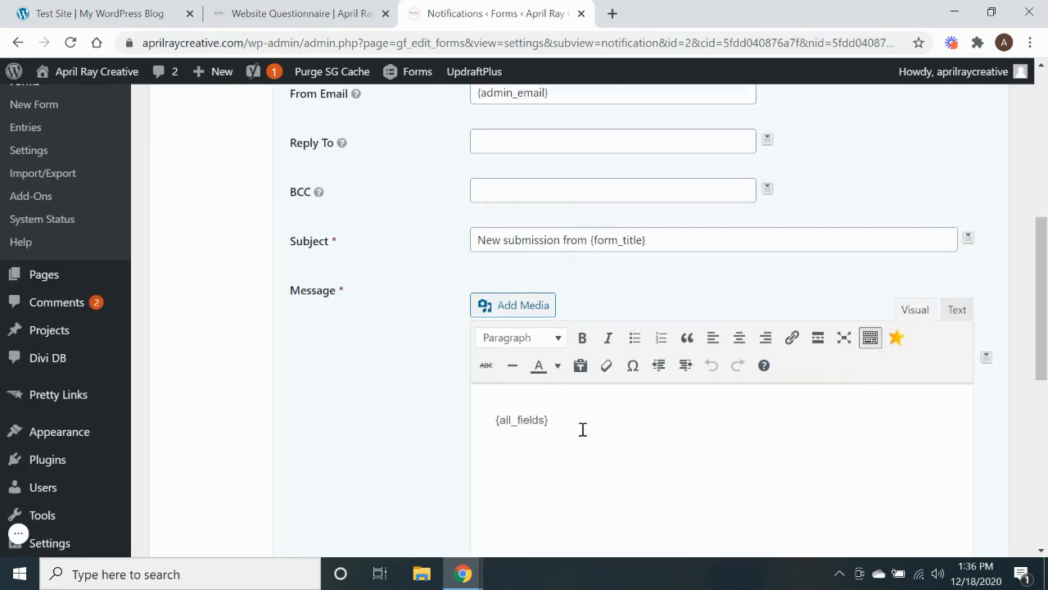
{"action": "scroll", "coordinate": [582, 429], "scroll_direction": "down", "scroll_amount": 5}
{"action": "scroll", "coordinate": [582, 429], "scroll_direction": "up", "scroll_amount": 8}
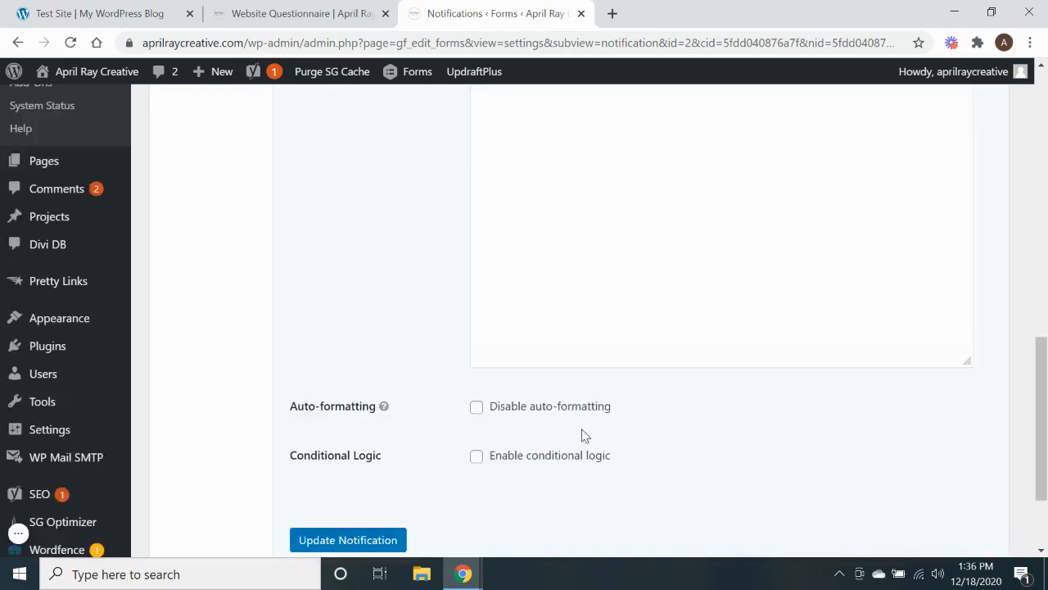
Save the form's Admin Notification with its current settings.
{"action": "scroll", "coordinate": [582, 429], "scroll_direction": "down", "scroll_amount": 5}
{"action": "scroll", "coordinate": [583, 429], "scroll_direction": "down", "scroll_amount": 5}
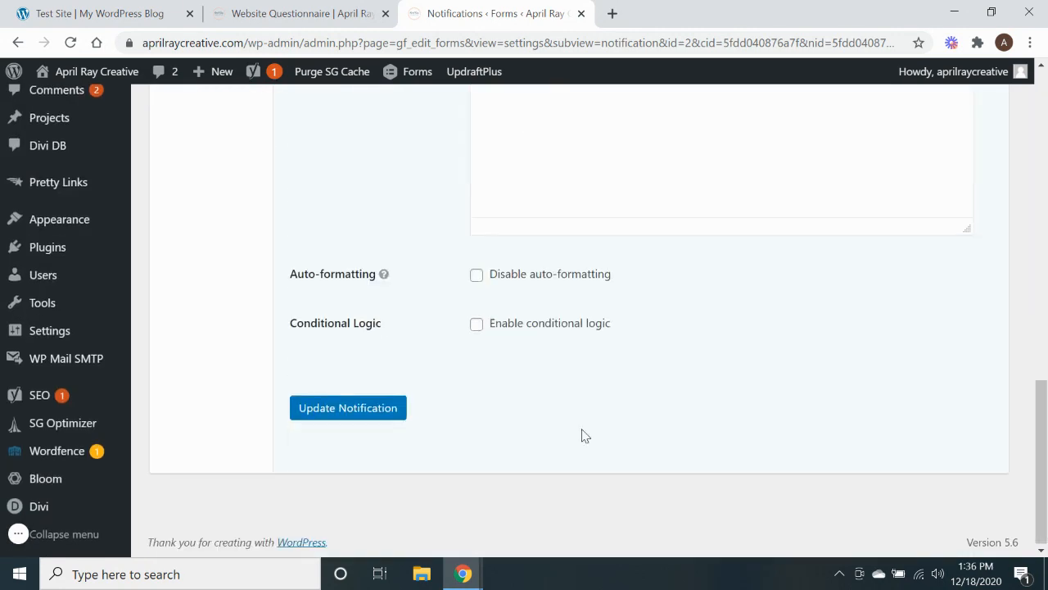
{"action": "left_click", "coordinate": [360, 407]}
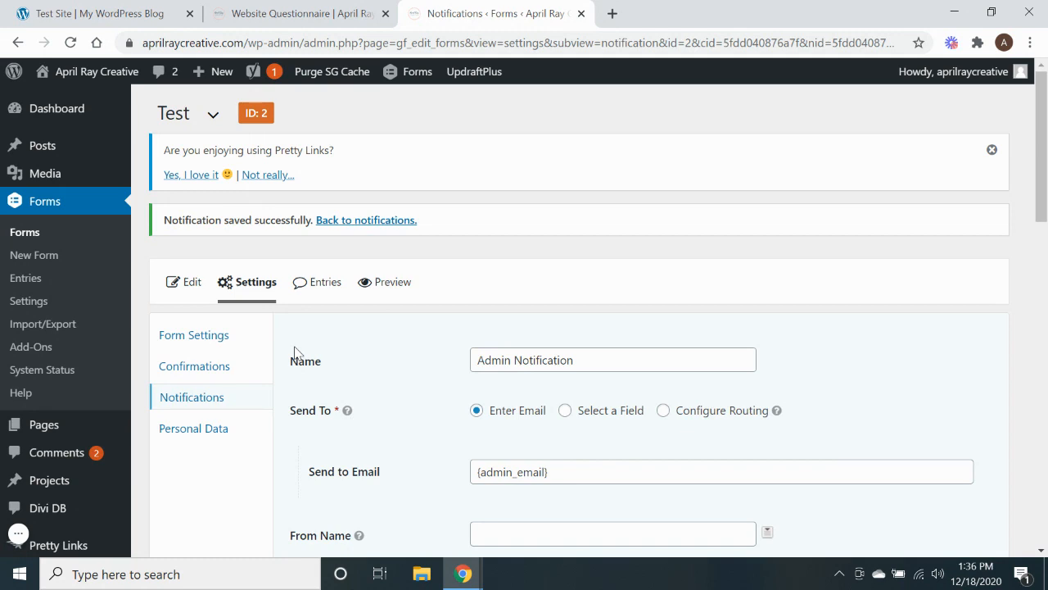
Create a new page and insert the Test form into its content, with the form title and description displayed.
{"action": "mouse_move", "coordinate": [218, 84]}
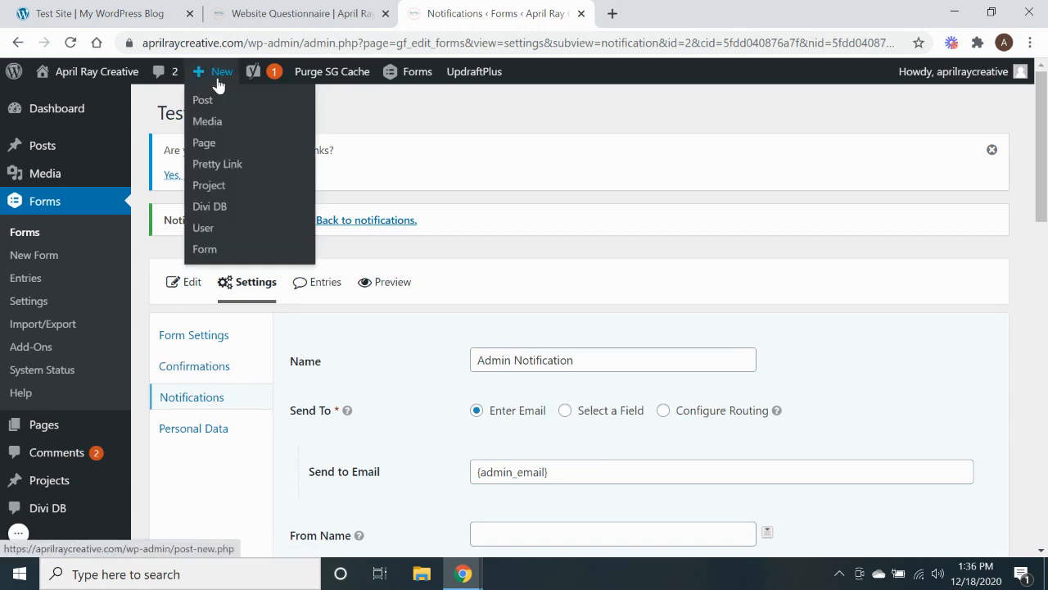
{"action": "left_click", "coordinate": [204, 143]}
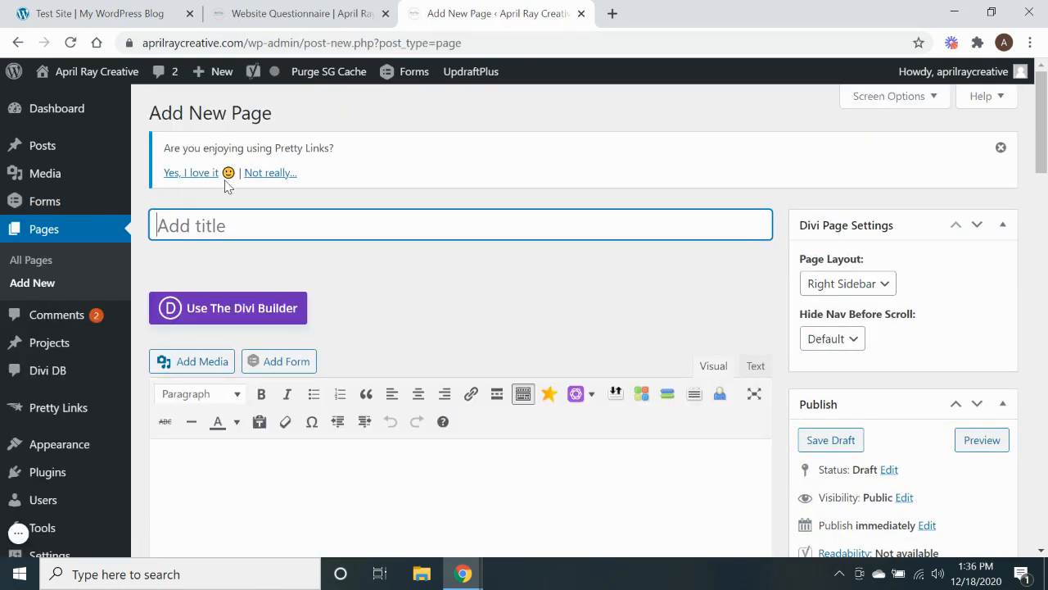
{"action": "left_click", "coordinate": [275, 370]}
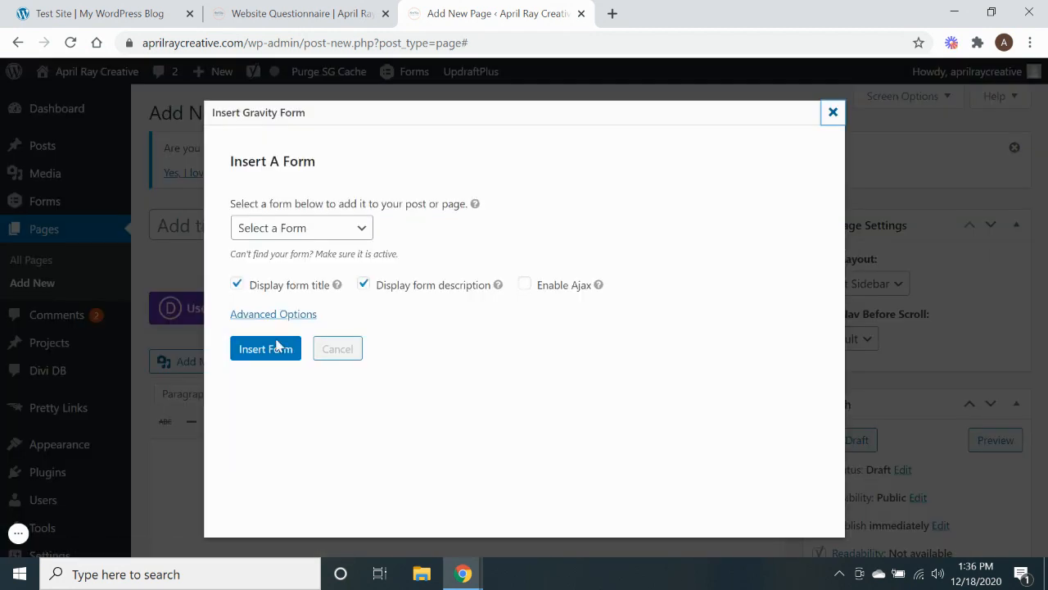
{"action": "left_click", "coordinate": [287, 237]}
{"action": "left_click", "coordinate": [249, 264]}
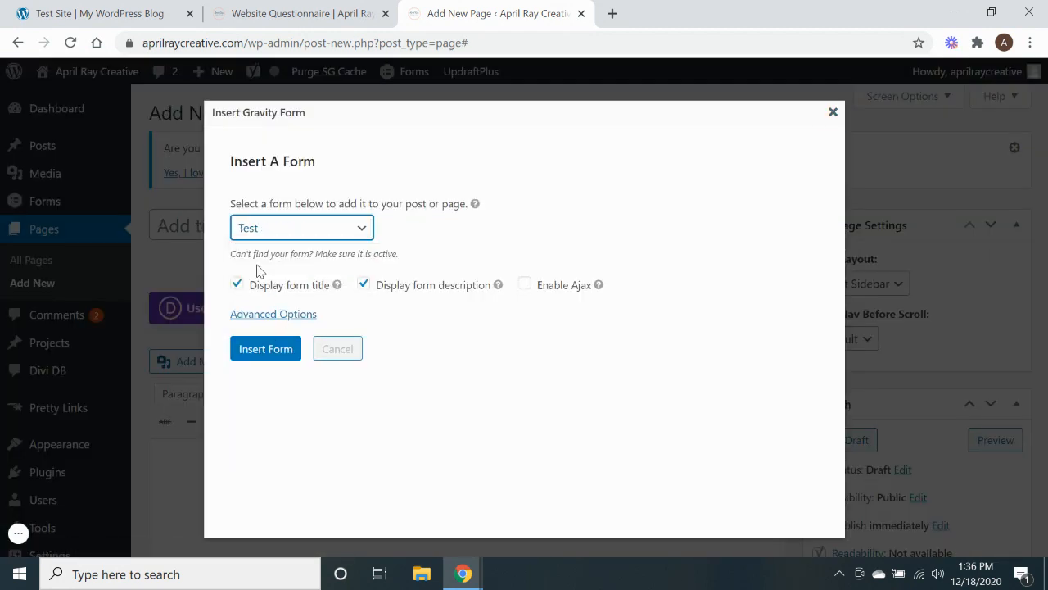
{"action": "left_click", "coordinate": [264, 349]}
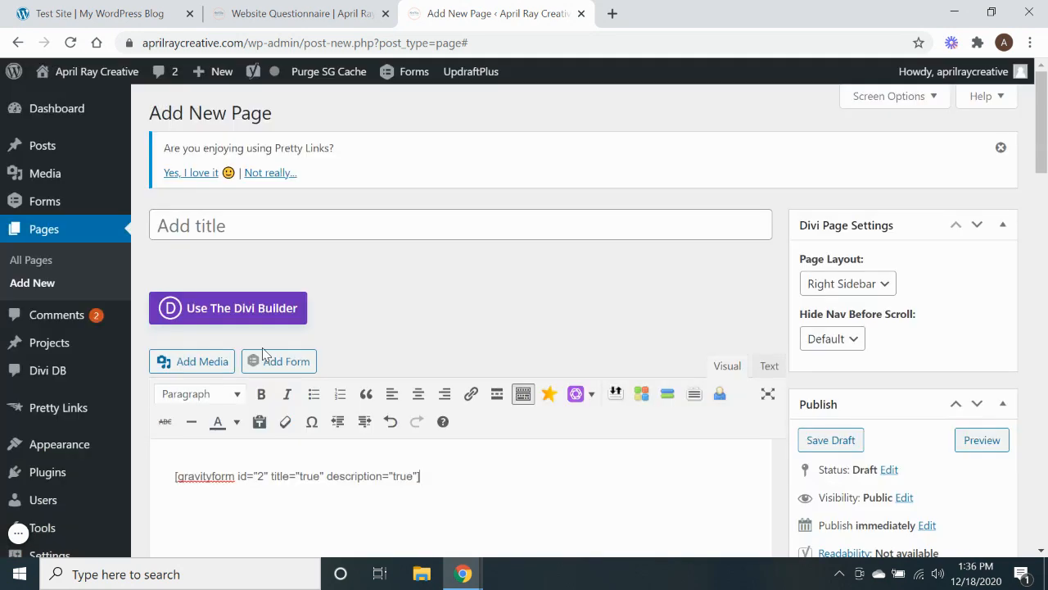
Save the new page as a draft and preview how the embedded form looks on the site.
{"action": "scroll", "coordinate": [610, 330], "scroll_direction": "down", "scroll_amount": 3}
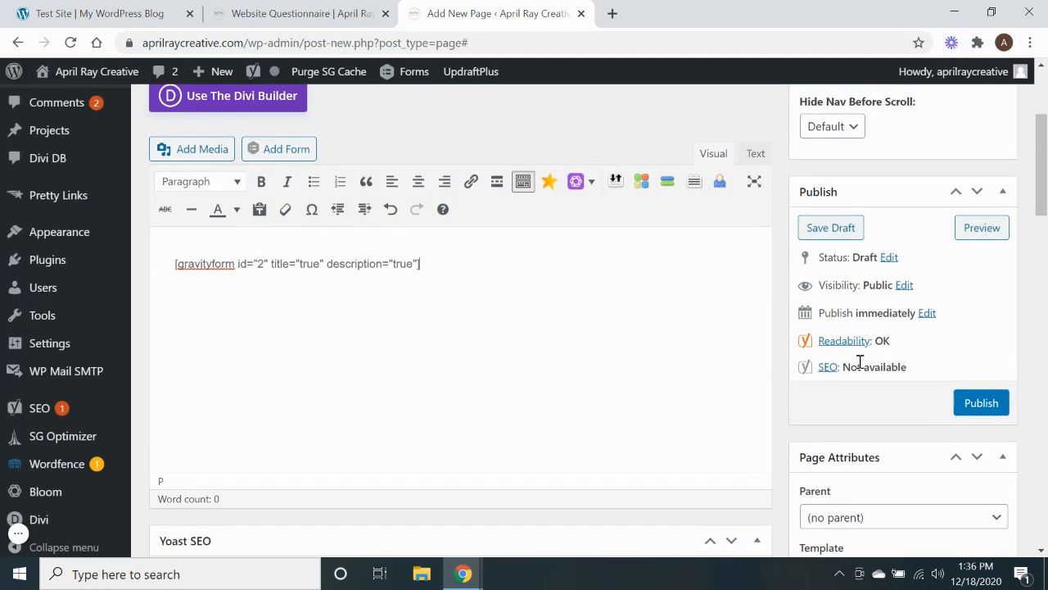
{"action": "left_click", "coordinate": [849, 230]}
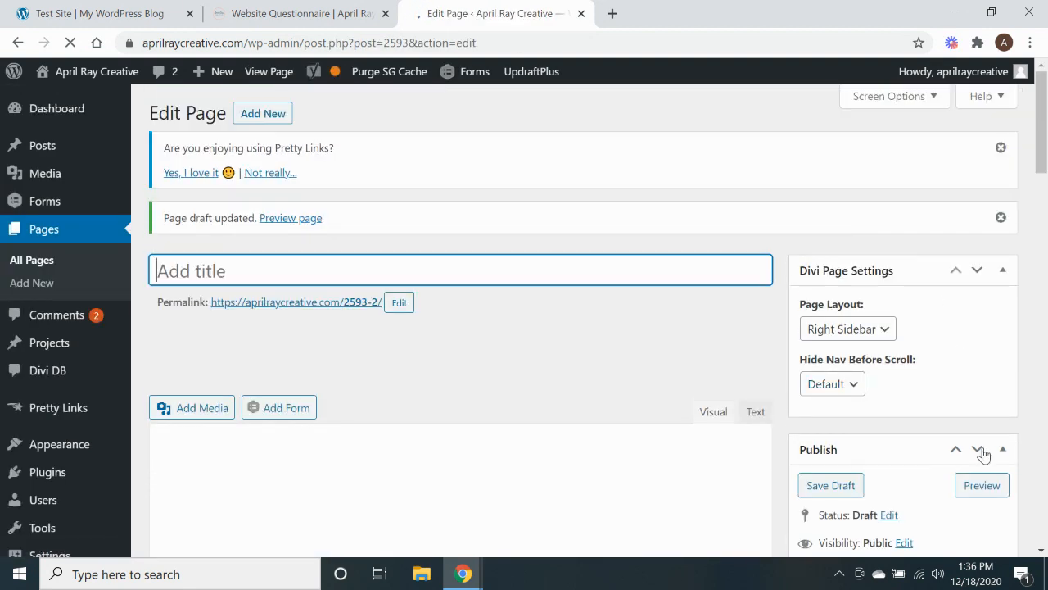
{"action": "left_click", "coordinate": [983, 485]}
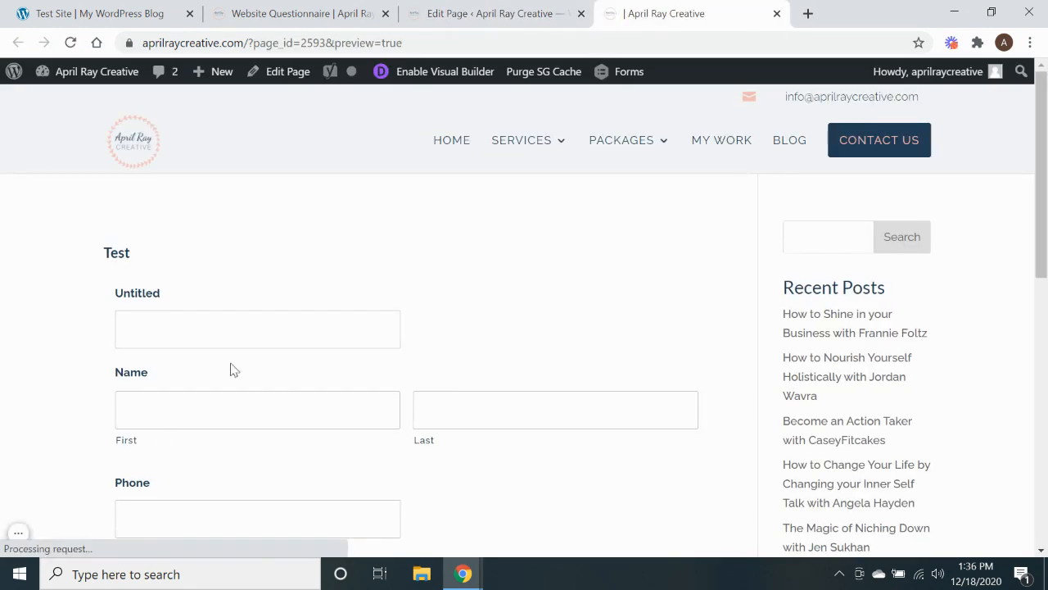
{"action": "scroll", "coordinate": [493, 331], "scroll_direction": "down", "scroll_amount": 3}
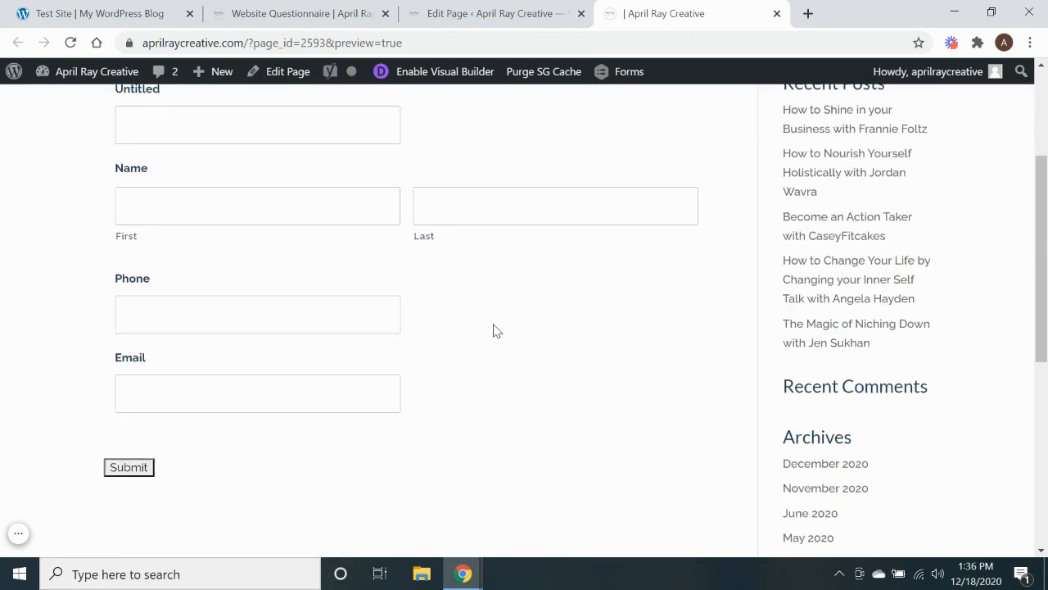
{"action": "scroll", "coordinate": [493, 330], "scroll_direction": "up", "scroll_amount": 2}
{"action": "scroll", "coordinate": [493, 330], "scroll_direction": "up", "scroll_amount": 1}
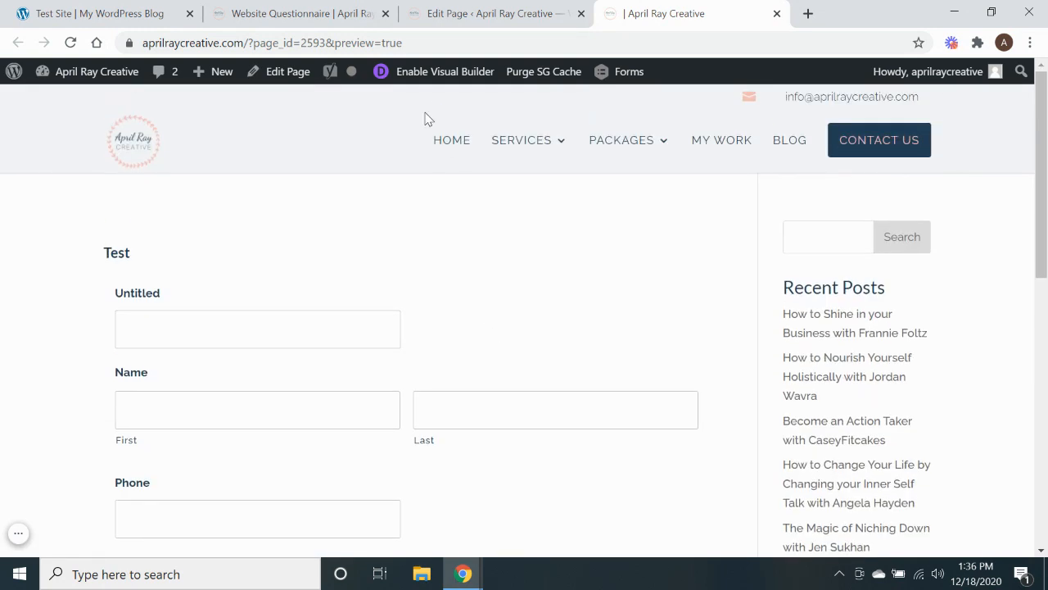
Set the page layout to No Sidebar, save the draft and reload the page preview to check the form's layout.
{"action": "left_click", "coordinate": [485, 11]}
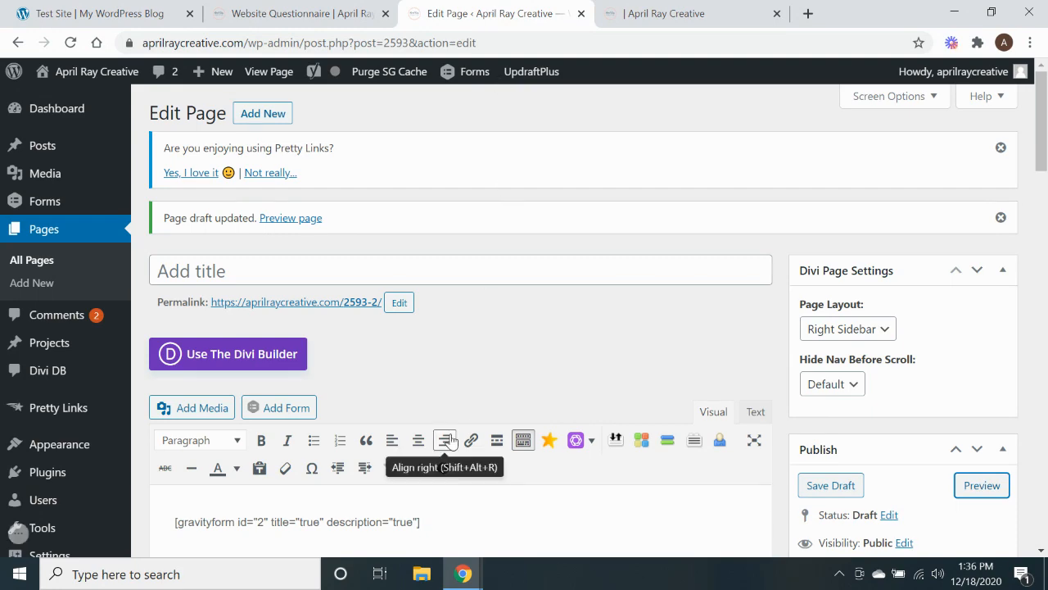
{"action": "scroll", "coordinate": [491, 309], "scroll_direction": "down", "scroll_amount": 2}
{"action": "scroll", "coordinate": [762, 239], "scroll_direction": "up", "scroll_amount": 1}
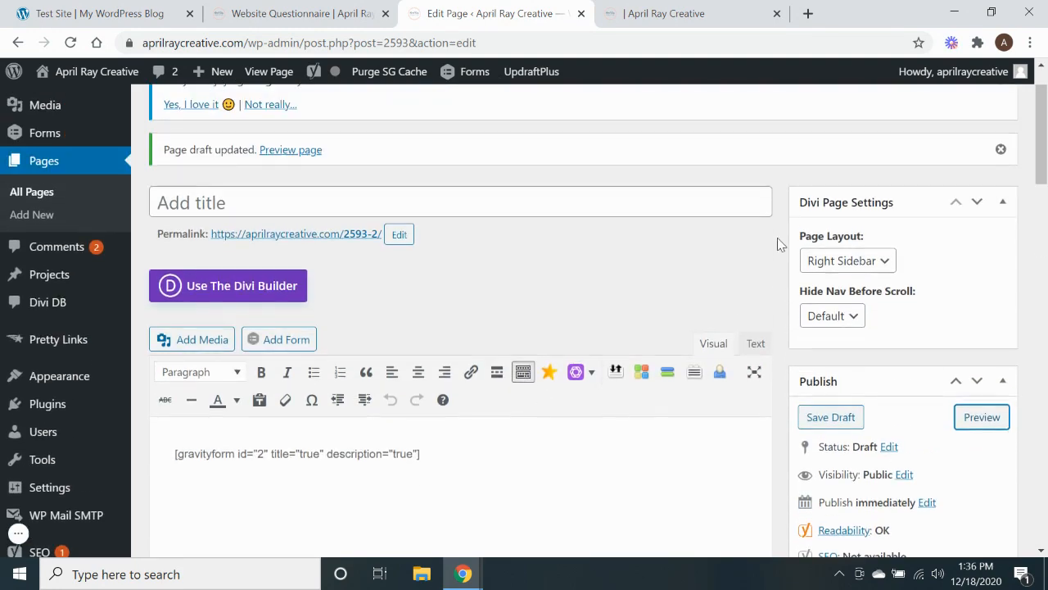
{"action": "left_click", "coordinate": [837, 262]}
{"action": "left_click", "coordinate": [823, 311]}
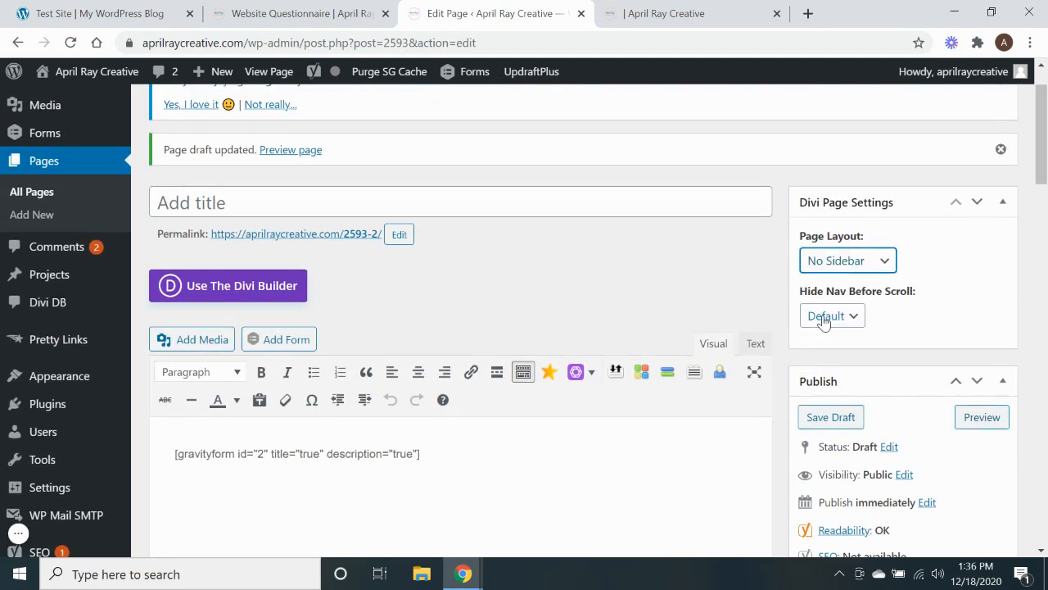
{"action": "scroll", "coordinate": [852, 360], "scroll_direction": "down", "scroll_amount": 2}
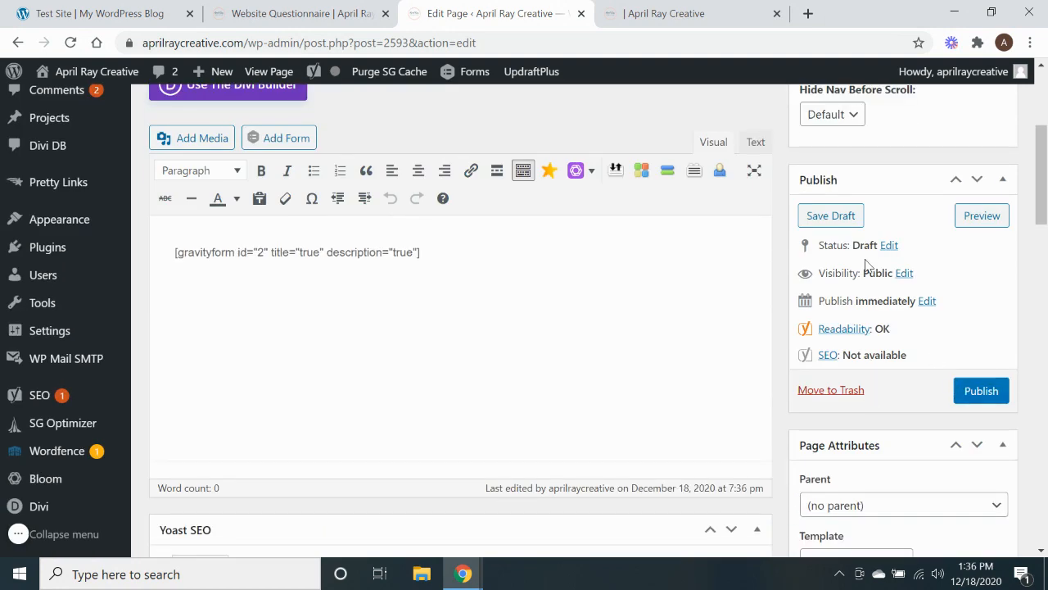
{"action": "left_click", "coordinate": [832, 216]}
{"action": "left_click", "coordinate": [670, 9]}
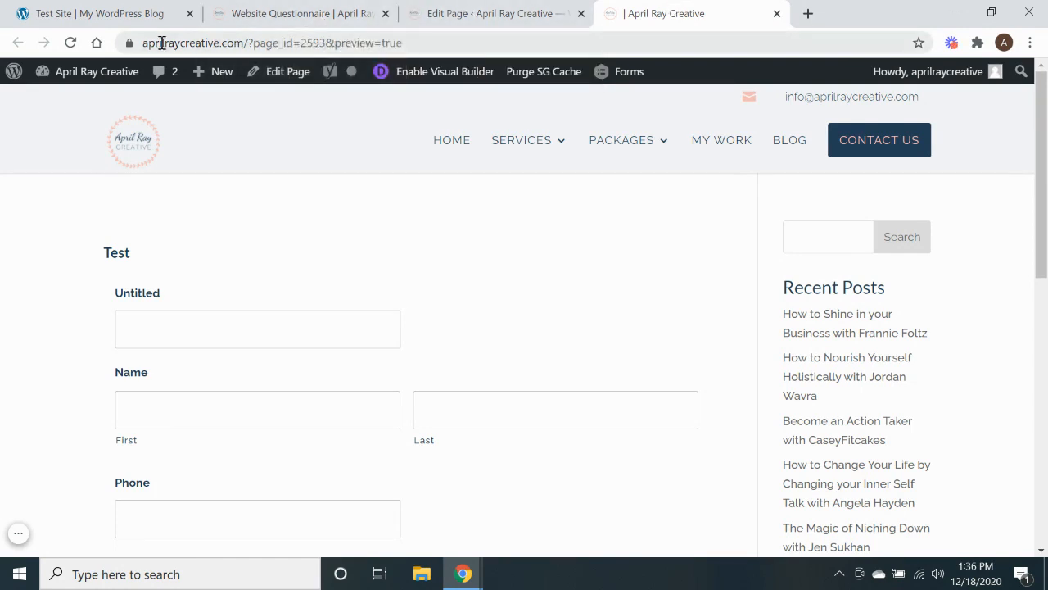
{"action": "left_click", "coordinate": [71, 42]}
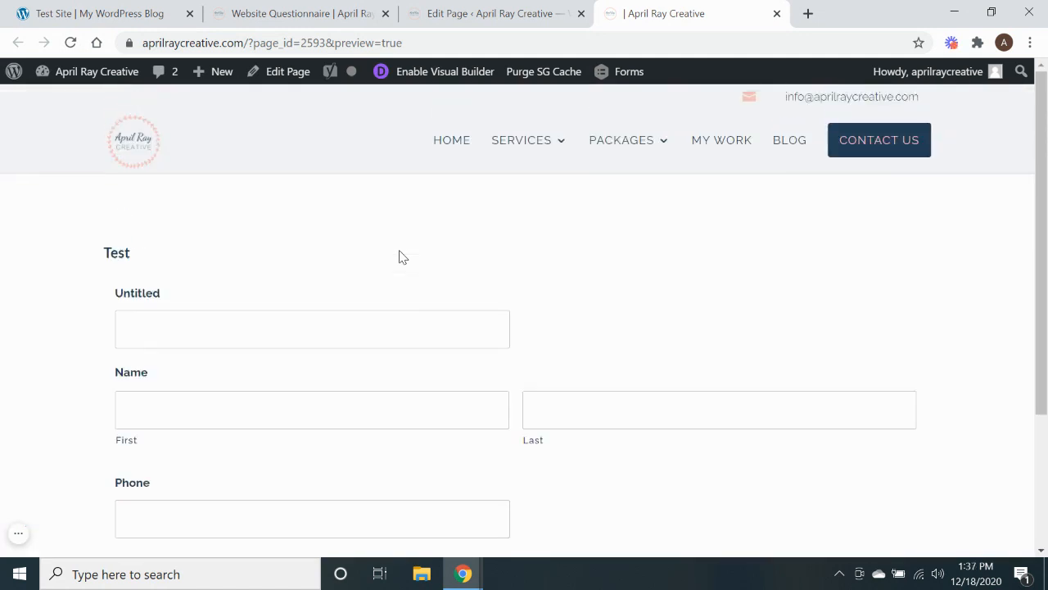
{"action": "left_click", "coordinate": [539, 15]}
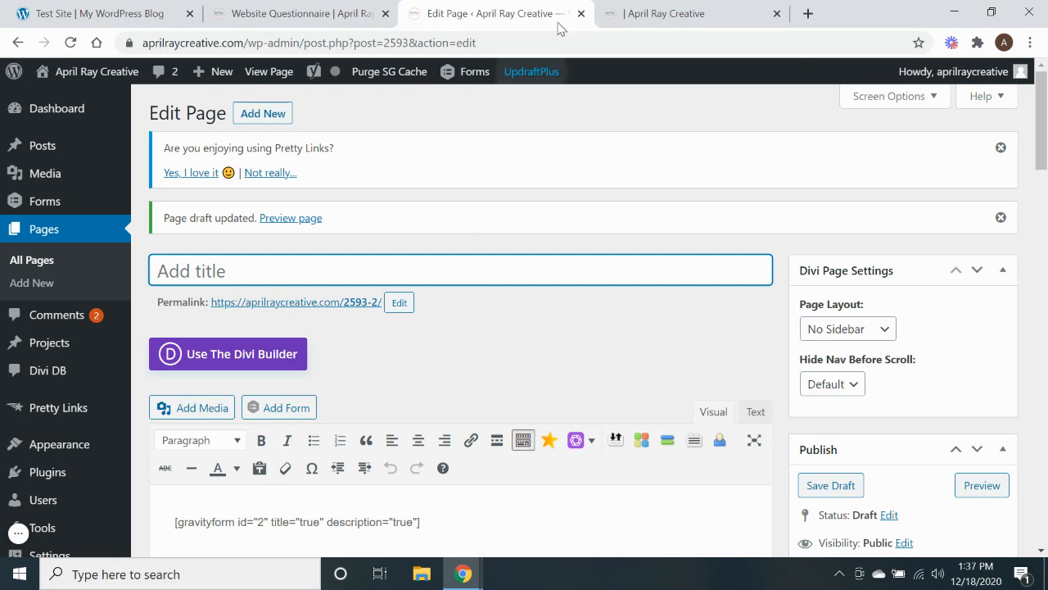
{"action": "left_click", "coordinate": [627, 11]}
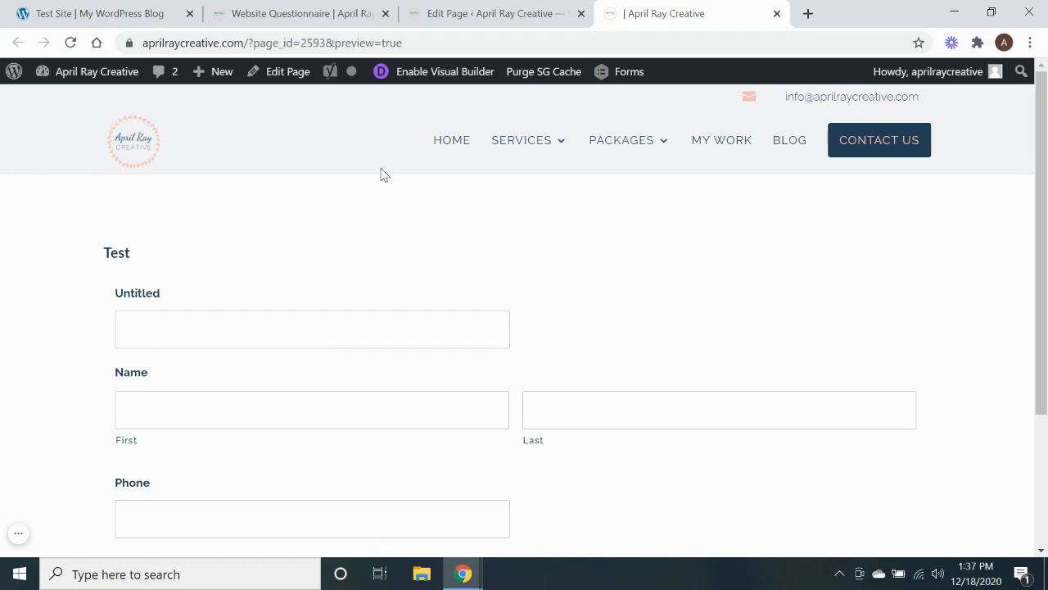
Switch to Flodesk in a new browser tab, go to the account's login and show its forms.
{"action": "left_click", "coordinate": [808, 15]}
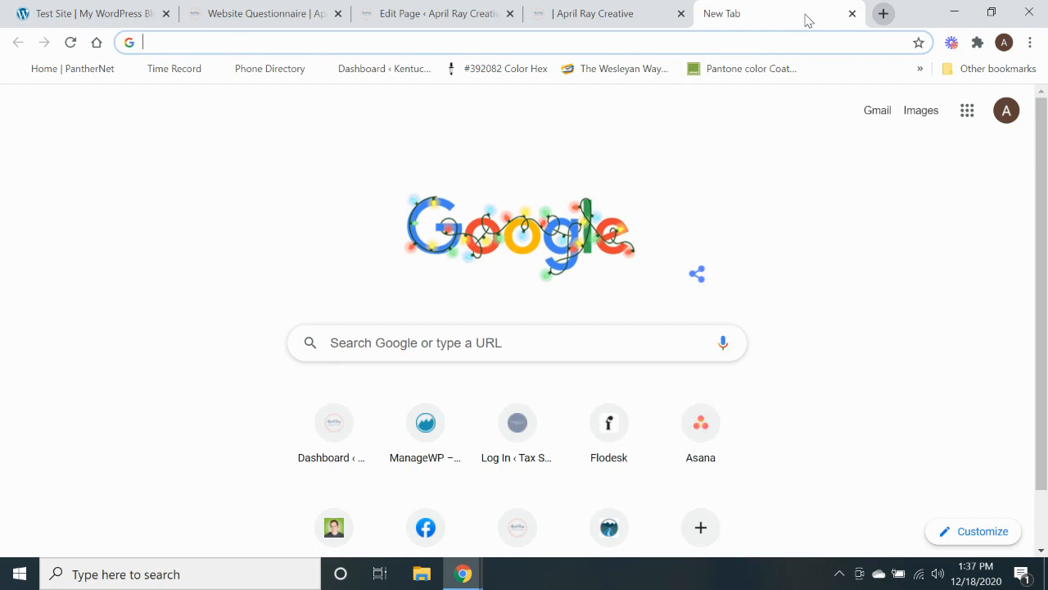
{"action": "type", "text": "flo"}
{"action": "key", "text": "Return"}
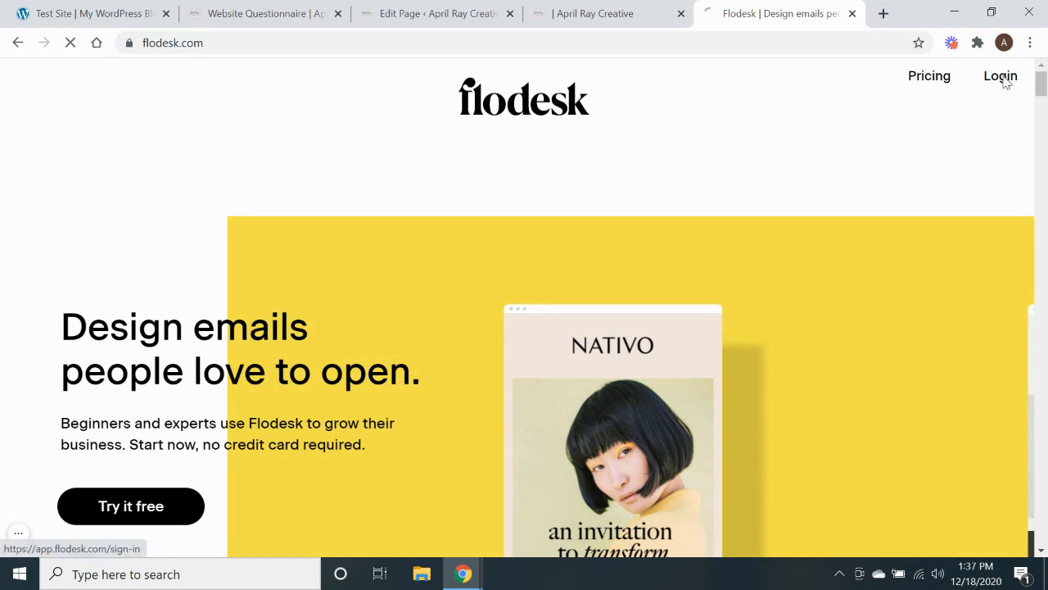
{"action": "left_click", "coordinate": [1000, 76]}
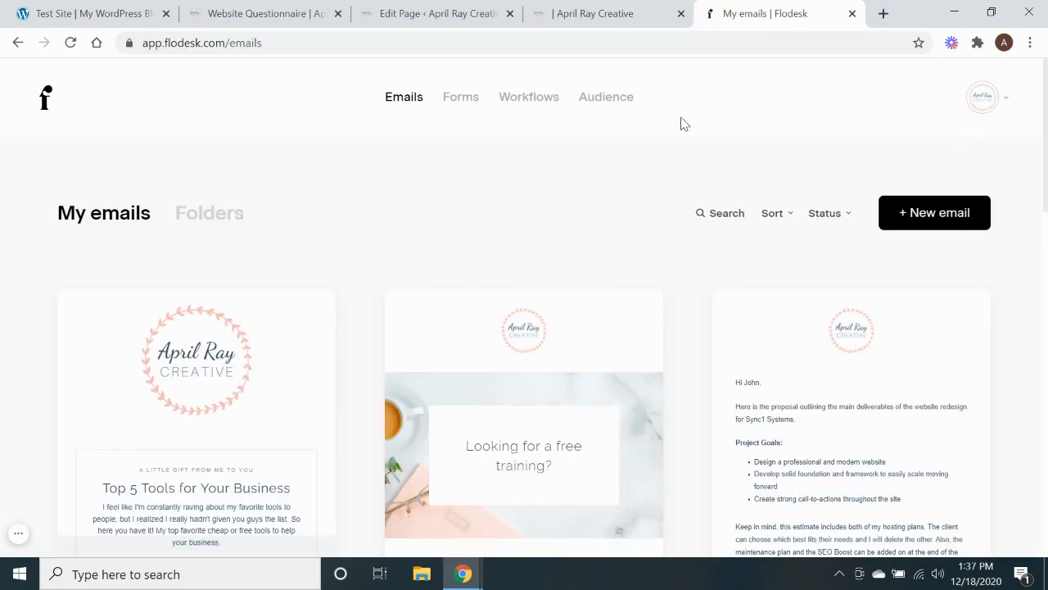
{"action": "left_click", "coordinate": [465, 105]}
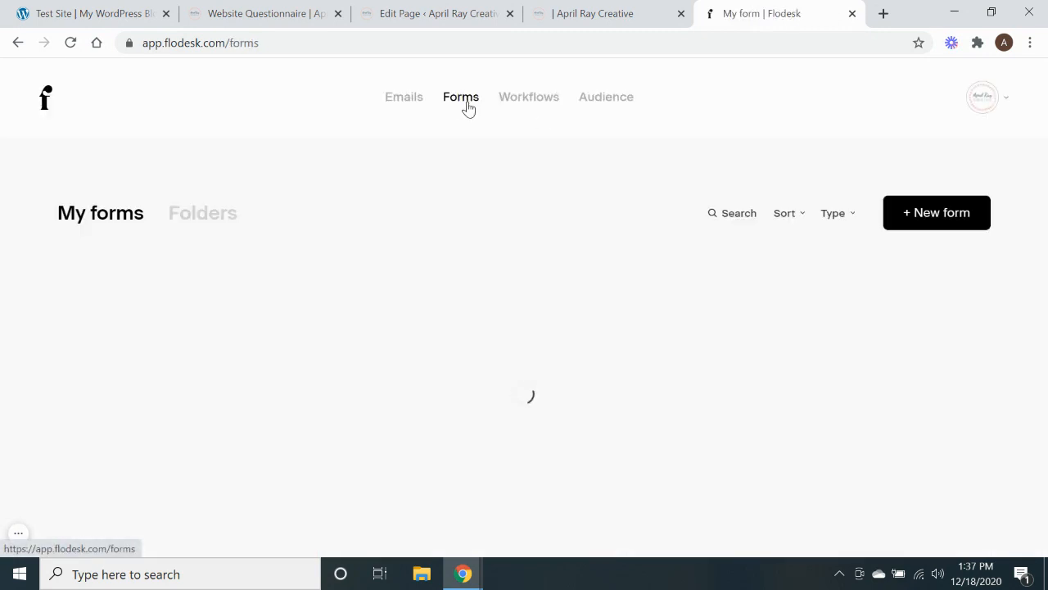
Browse the saved Flodesk forms and open the "Interested in Email Marketing?" contact form for editing.
{"action": "scroll", "coordinate": [319, 189], "scroll_direction": "down", "scroll_amount": 5}
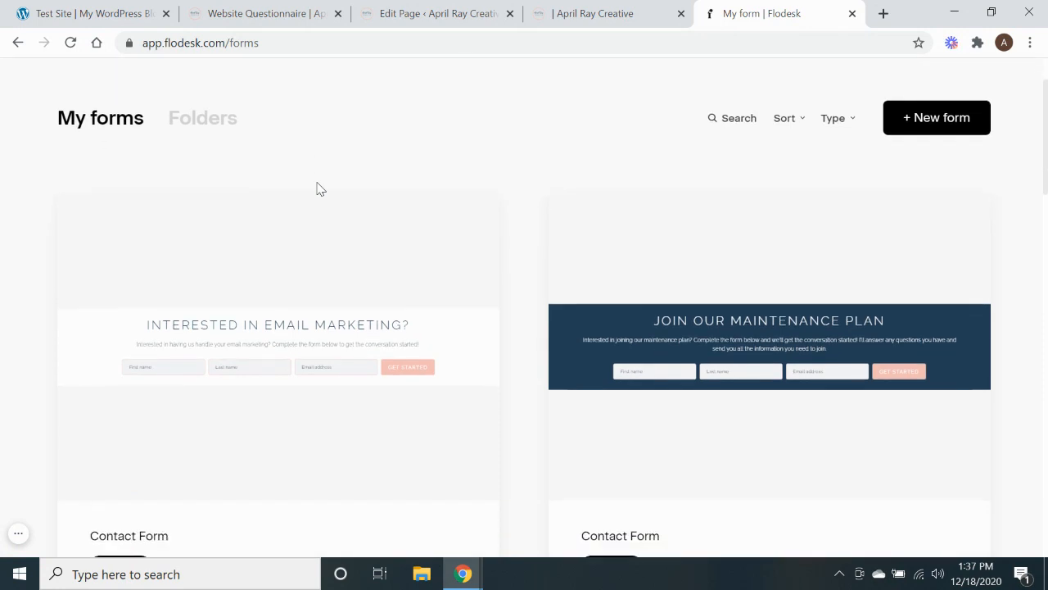
{"action": "scroll", "coordinate": [319, 189], "scroll_direction": "down", "scroll_amount": 2}
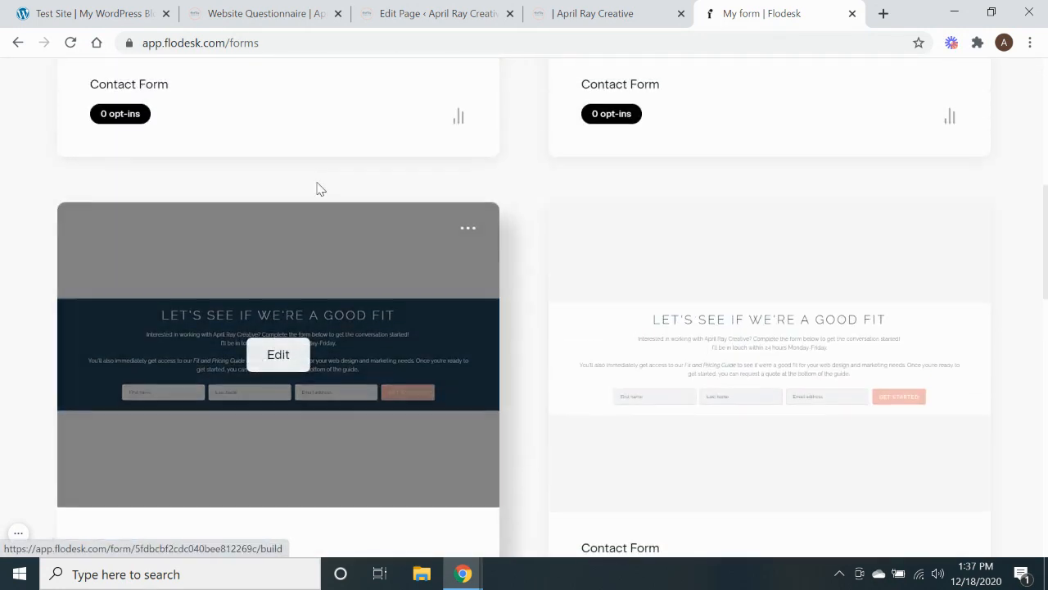
{"action": "scroll", "coordinate": [319, 189], "scroll_direction": "up", "scroll_amount": 4}
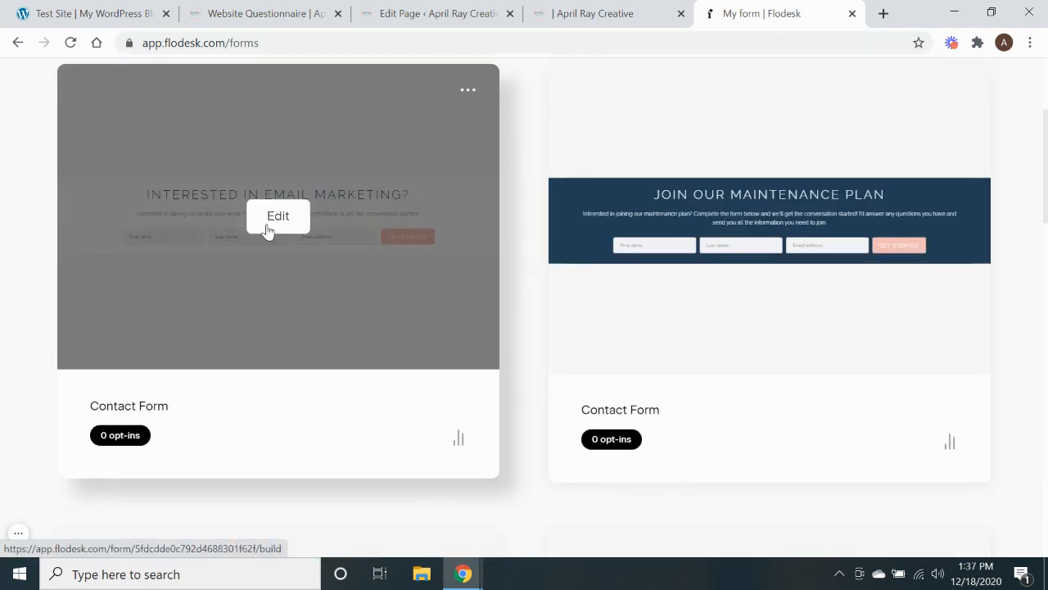
{"action": "left_click", "coordinate": [268, 224]}
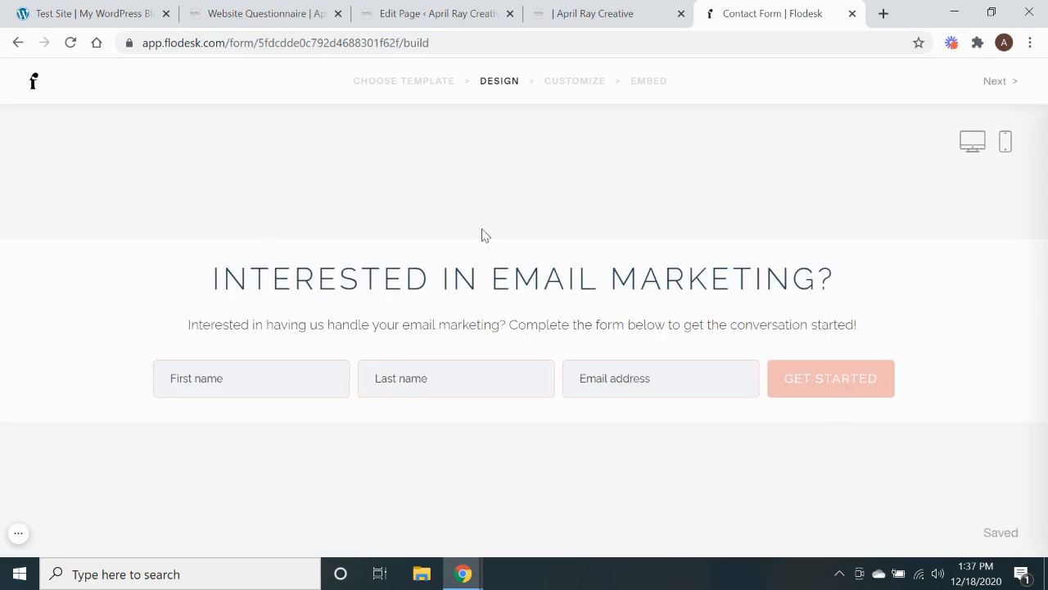
Try the font color #8592AB on the "Interested in Email Marketing?" heading and set it back to #233F57.
{"action": "left_click", "coordinate": [469, 286]}
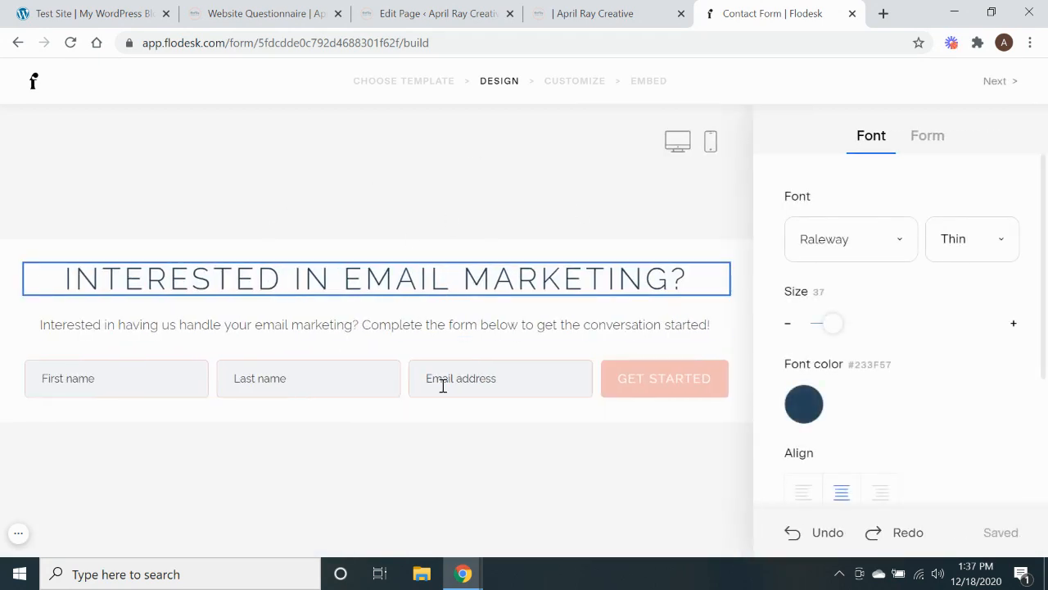
{"action": "left_click", "coordinate": [805, 405]}
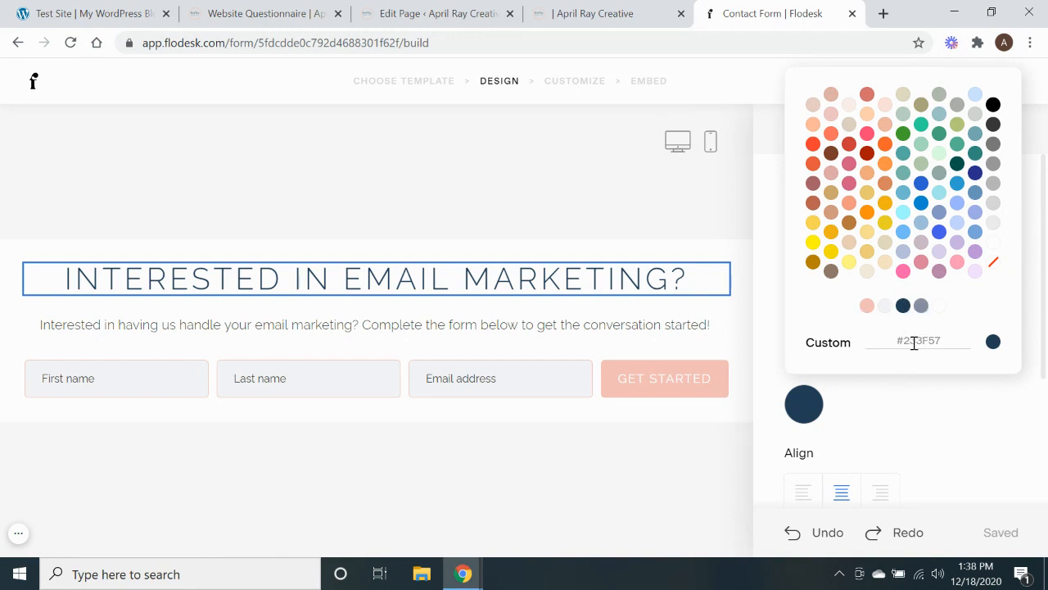
{"action": "left_click", "coordinate": [921, 307]}
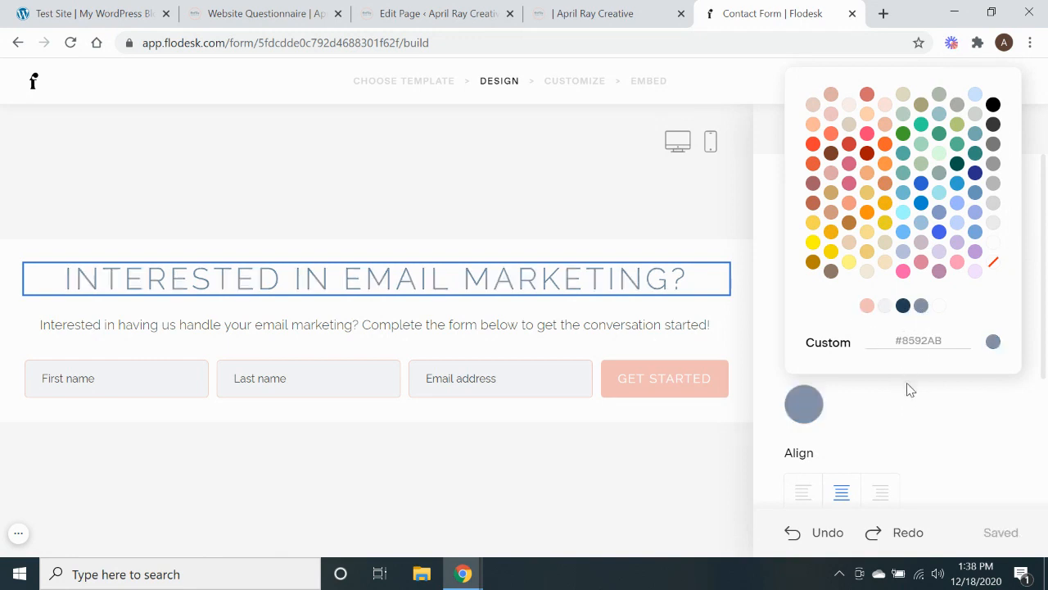
{"action": "left_click", "coordinate": [474, 328]}
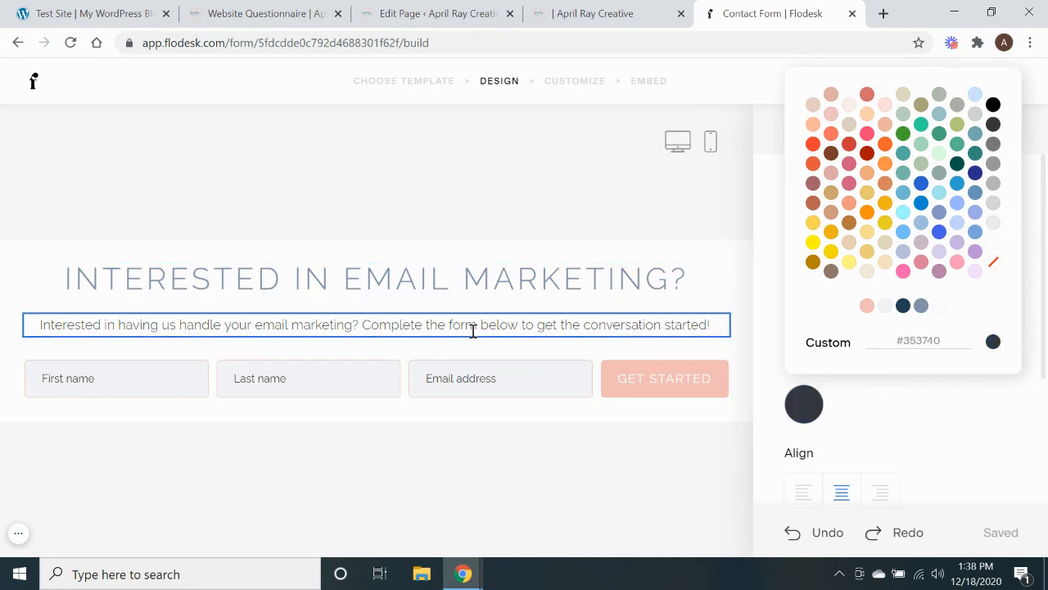
{"action": "left_click", "coordinate": [472, 279]}
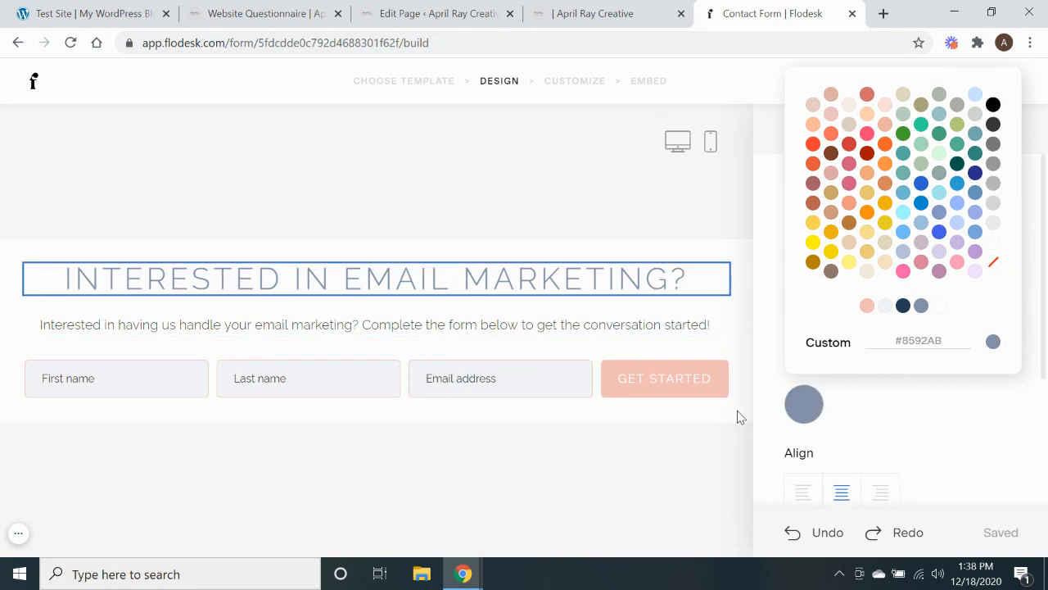
{"action": "left_click", "coordinate": [902, 308]}
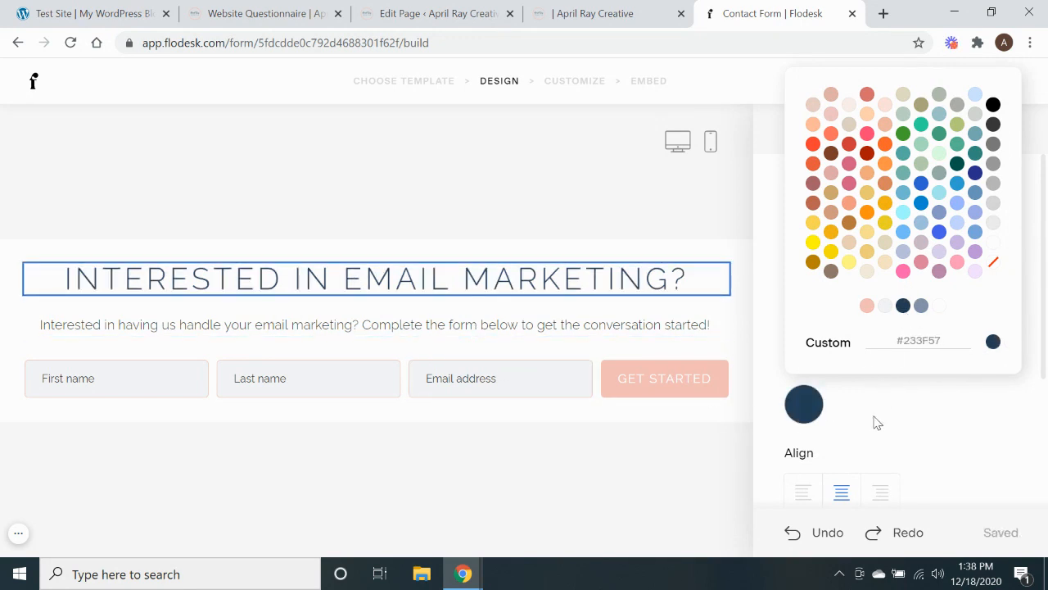
Review the style options of the form's input fields and the settings of its custom success message.
{"action": "left_click", "coordinate": [475, 380]}
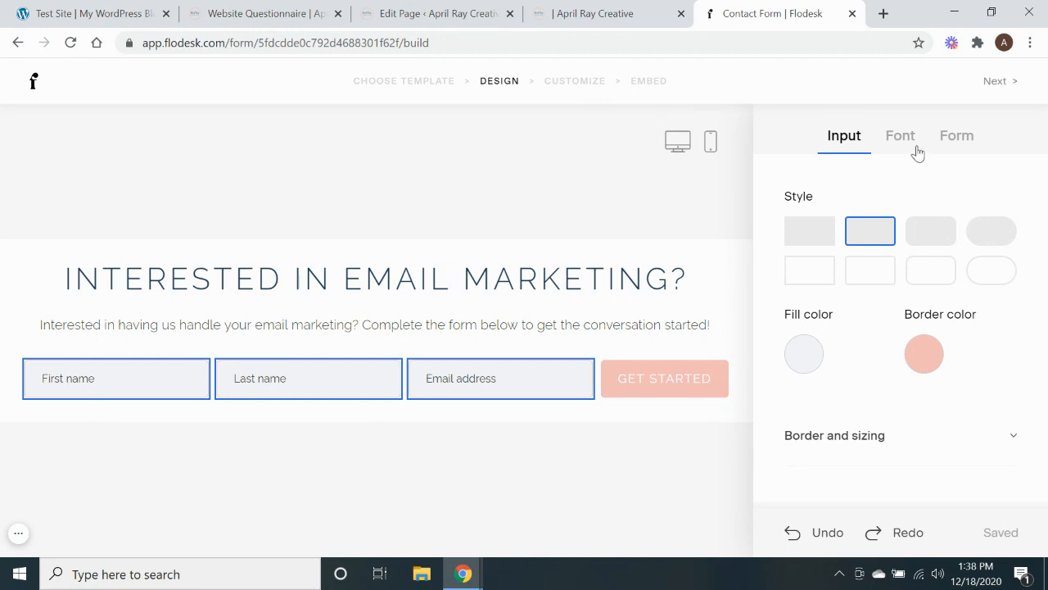
{"action": "left_click", "coordinate": [638, 466]}
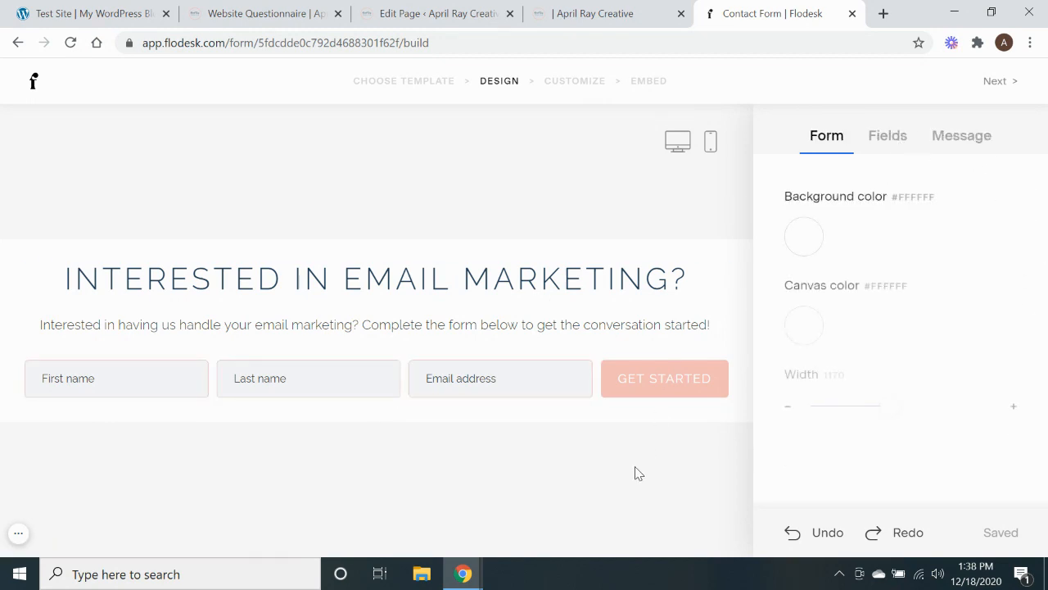
{"action": "left_click", "coordinate": [954, 139]}
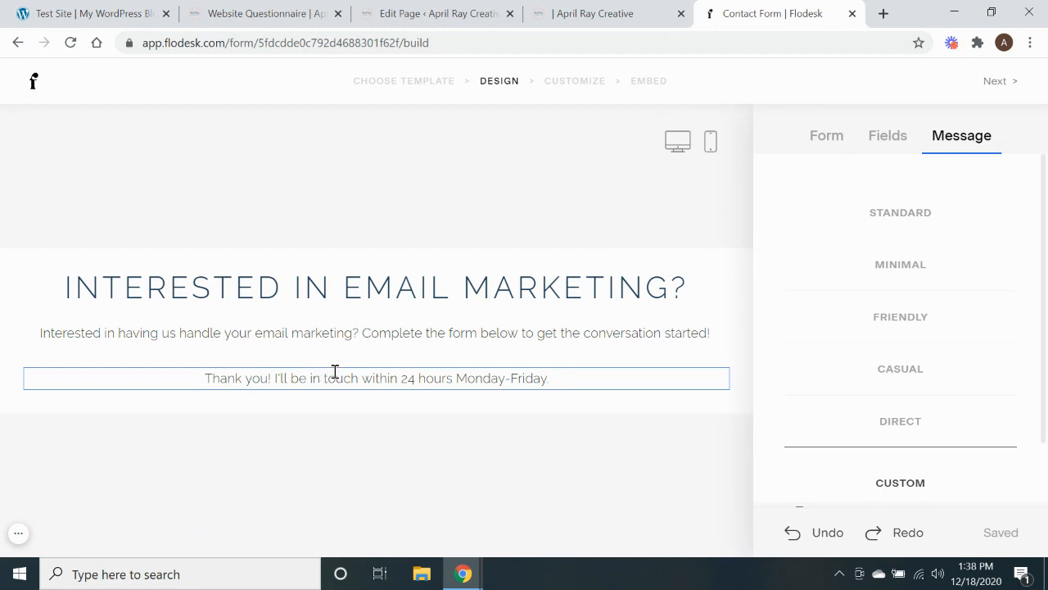
{"action": "left_click", "coordinate": [433, 476]}
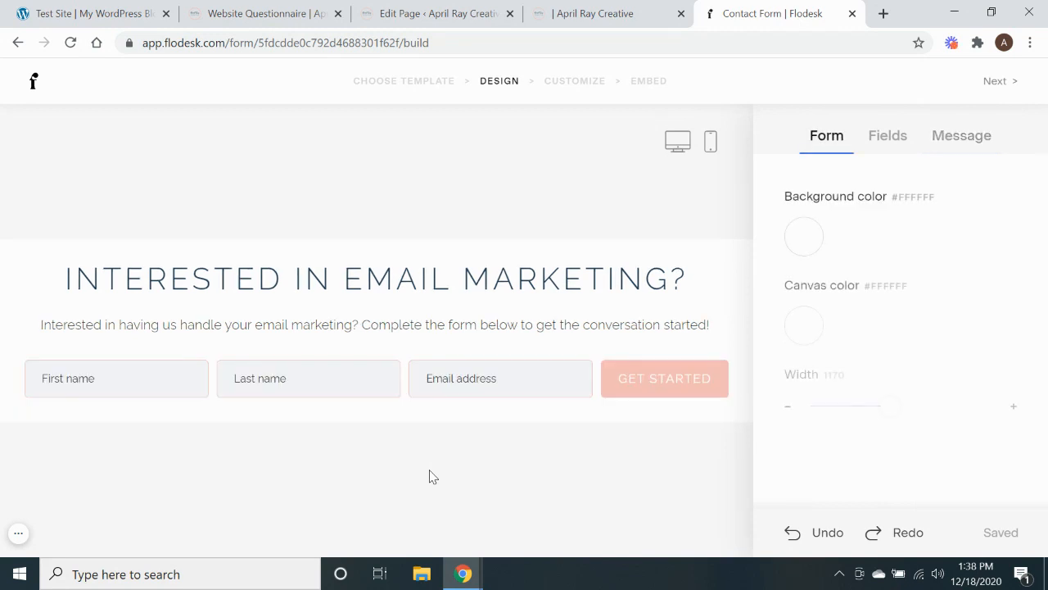
{"action": "left_click", "coordinate": [969, 135]}
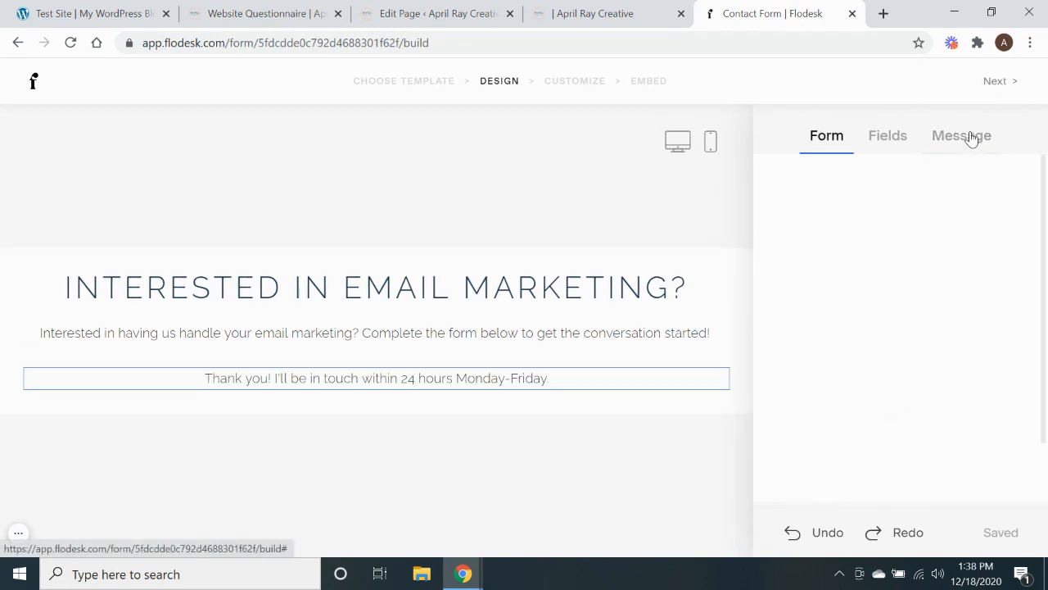
Proceed through the form's customization steps, keeping the existing choices, and copy the inline embed code.
{"action": "left_click", "coordinate": [1001, 81]}
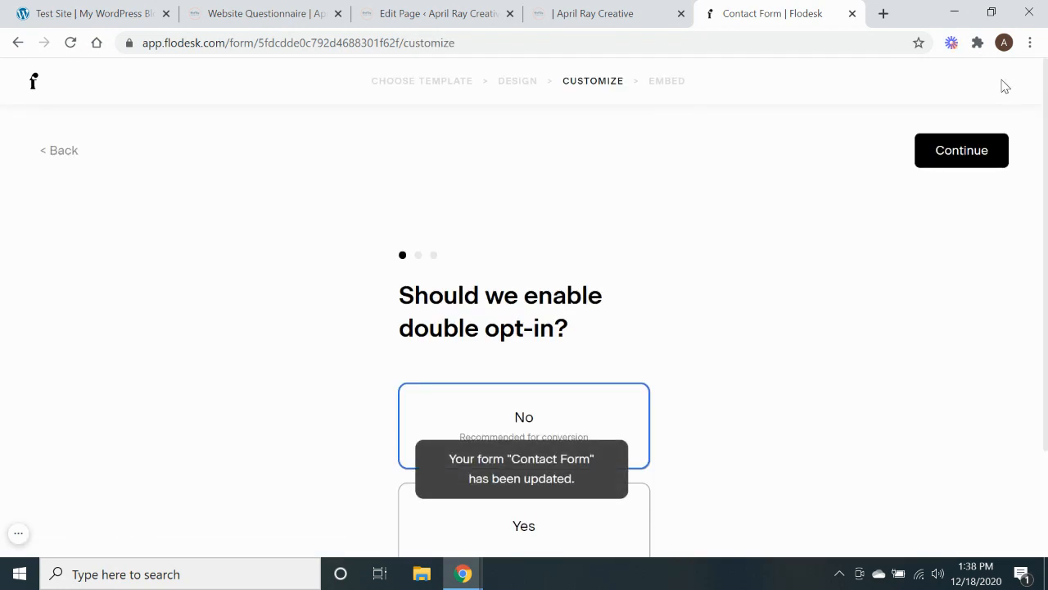
{"action": "left_click", "coordinate": [945, 156]}
{"action": "left_click", "coordinate": [944, 156]}
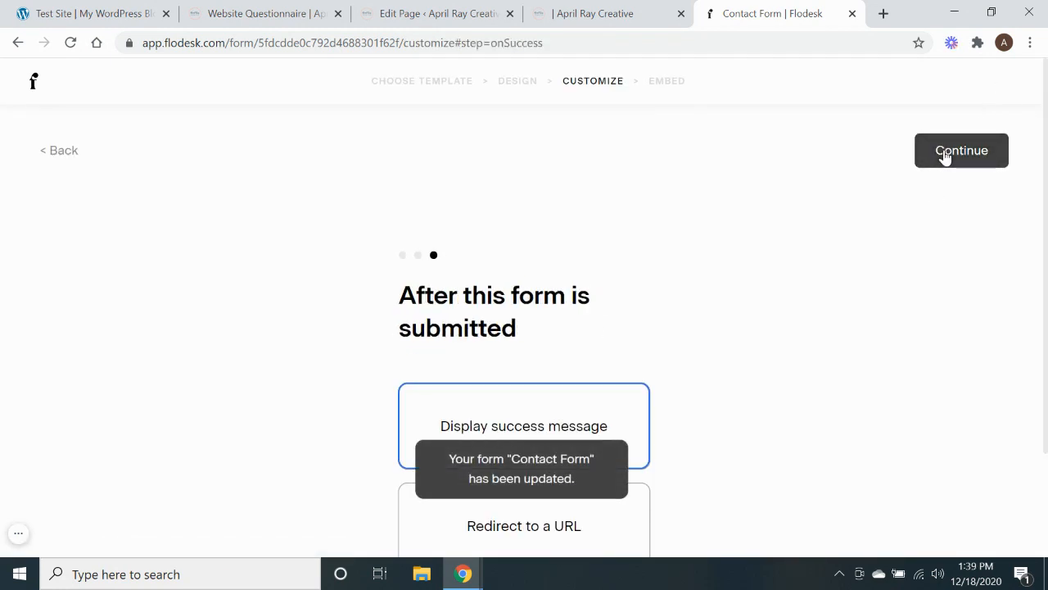
{"action": "left_click", "coordinate": [944, 156]}
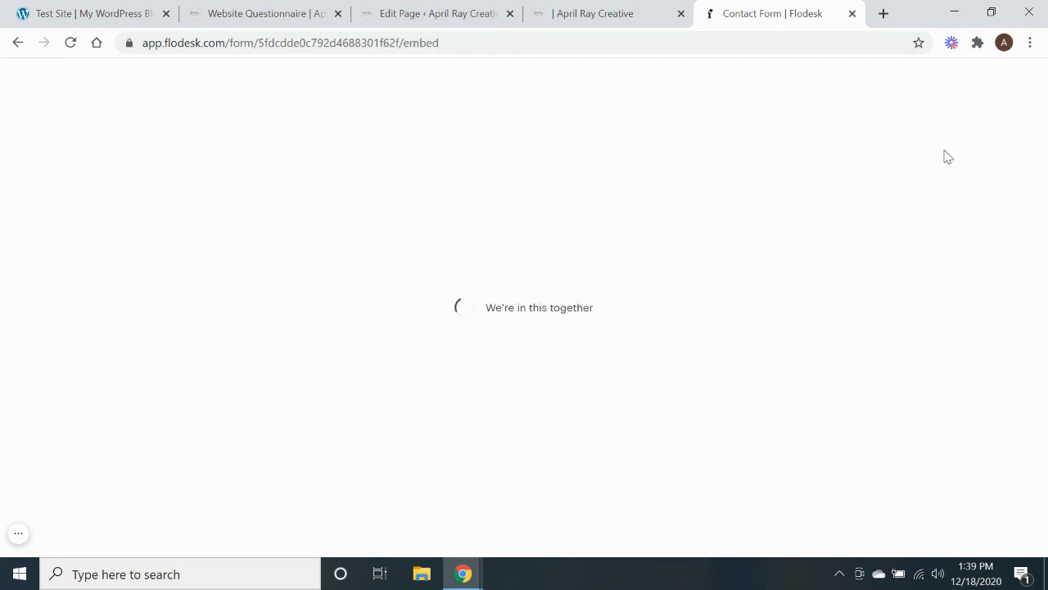
{"action": "scroll", "coordinate": [760, 195], "scroll_direction": "down", "scroll_amount": 2}
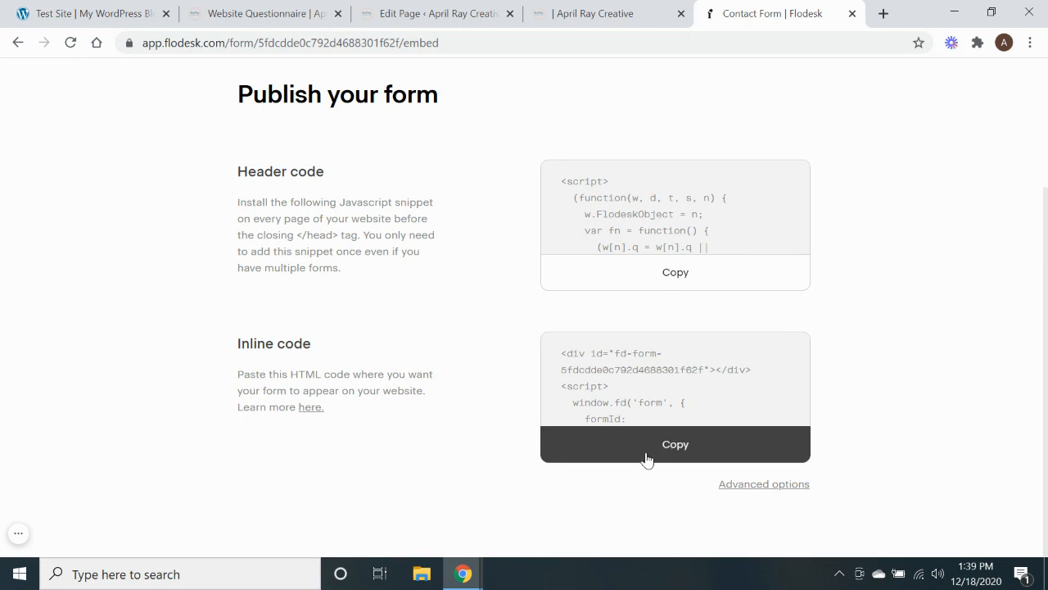
{"action": "left_click", "coordinate": [655, 455]}
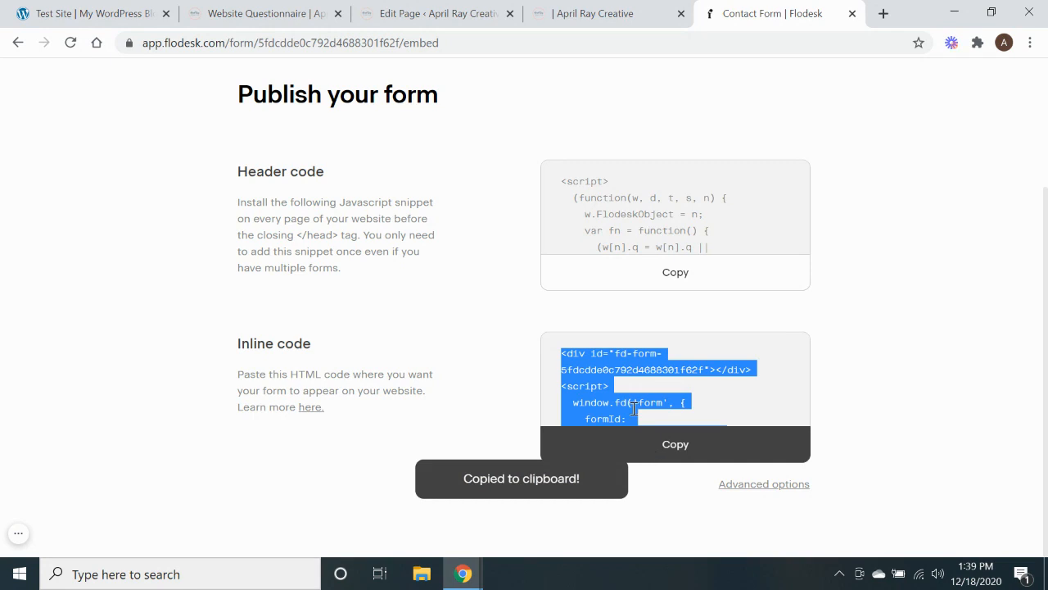
Open the previewed WordPress page for editing and paste the Flodesk inline code below the Gravity Forms shortcode as HTML text.
{"action": "left_click", "coordinate": [603, 12]}
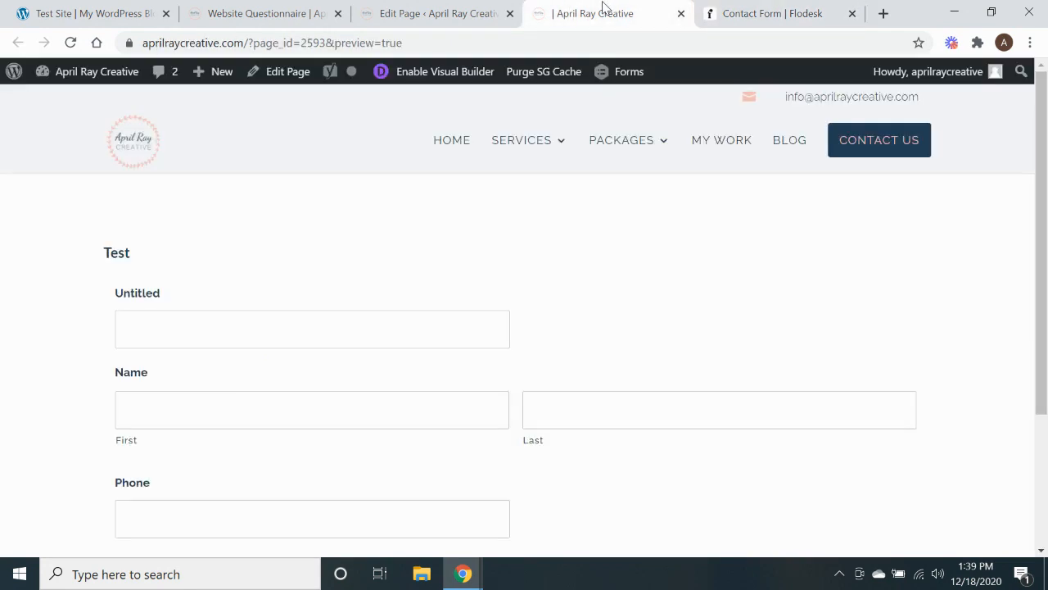
{"action": "left_click", "coordinate": [301, 74]}
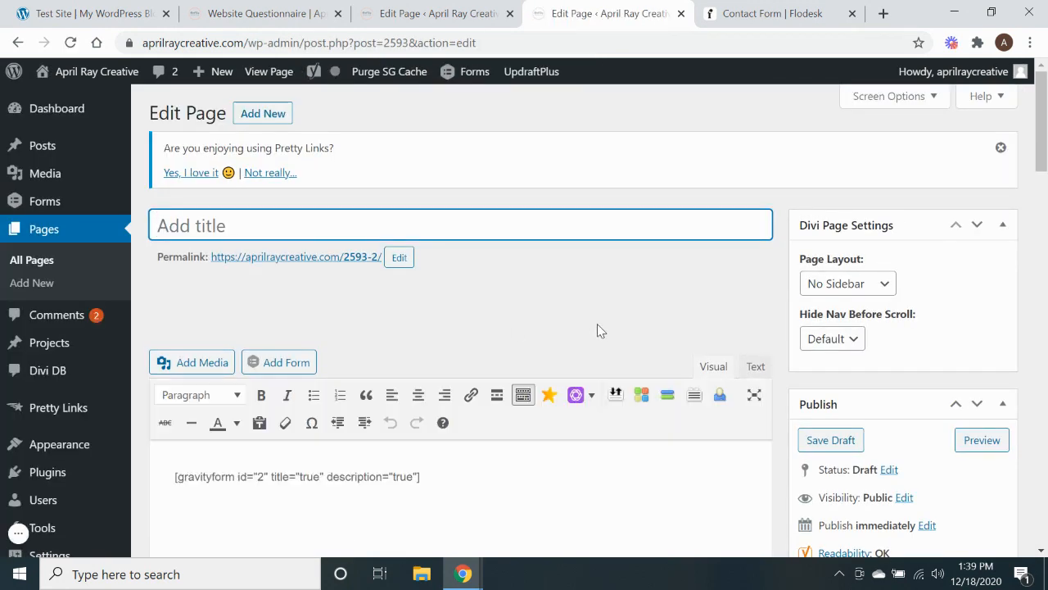
{"action": "left_click", "coordinate": [754, 369]}
{"action": "scroll", "coordinate": [480, 484], "scroll_direction": "down", "scroll_amount": 2}
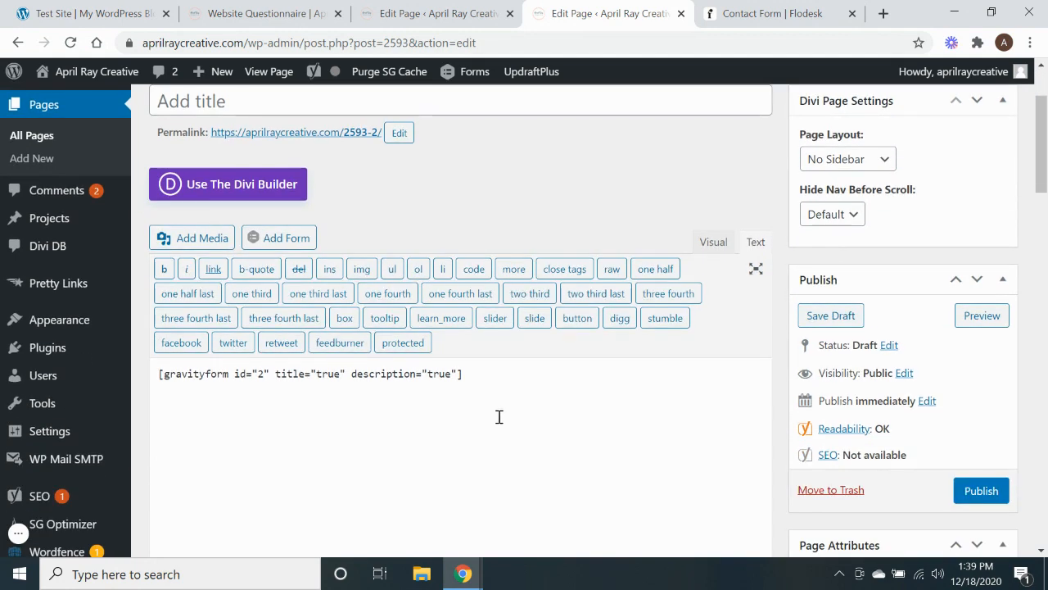
{"action": "left_click", "coordinate": [499, 416]}
{"action": "key", "text": "ctrl+v"}
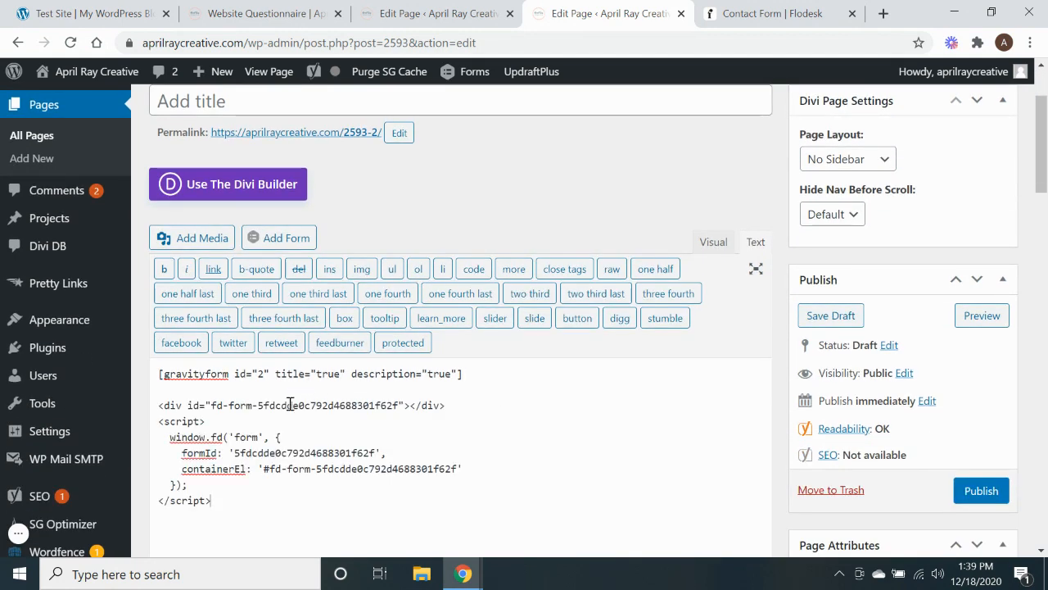
{"action": "left_click", "coordinate": [711, 245]}
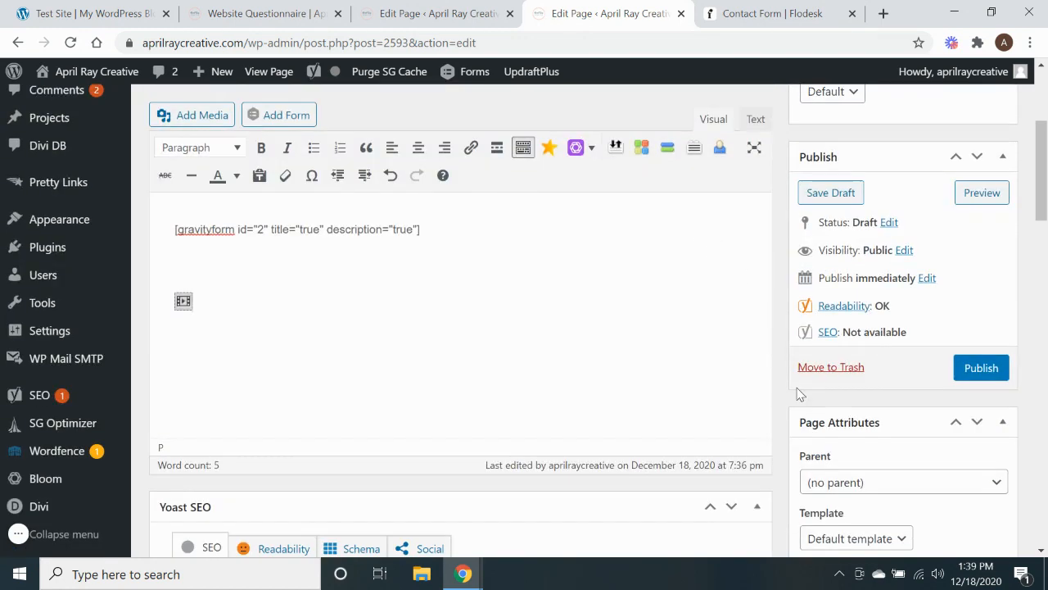
Save the page draft and view the page to compare the Gravity Forms questionnaire with the embedded Flodesk form.
{"action": "left_click", "coordinate": [819, 194]}
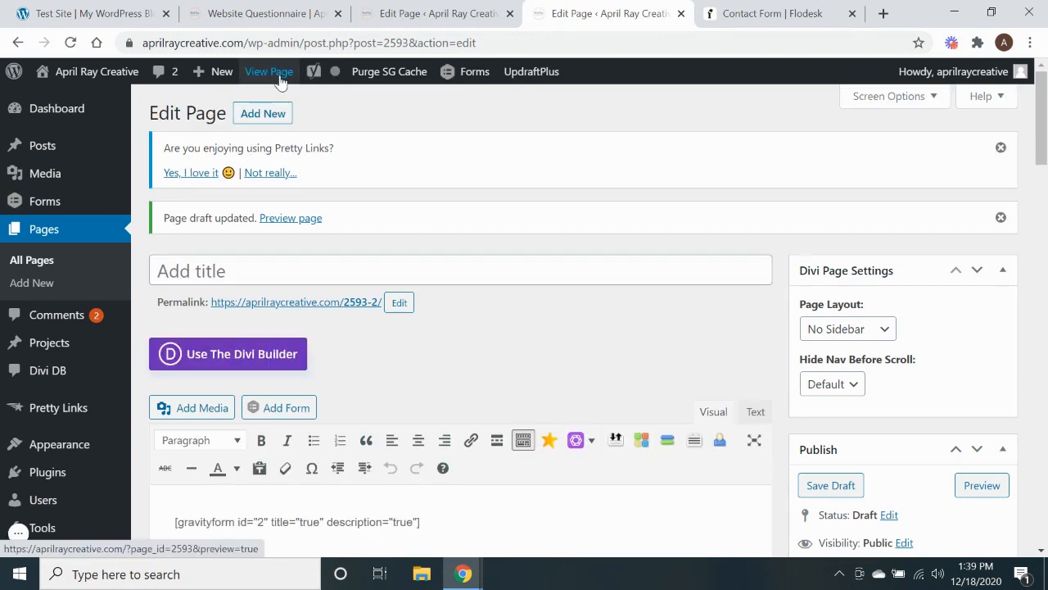
{"action": "left_click", "coordinate": [277, 74]}
{"action": "mouse_move", "coordinate": [529, 174]}
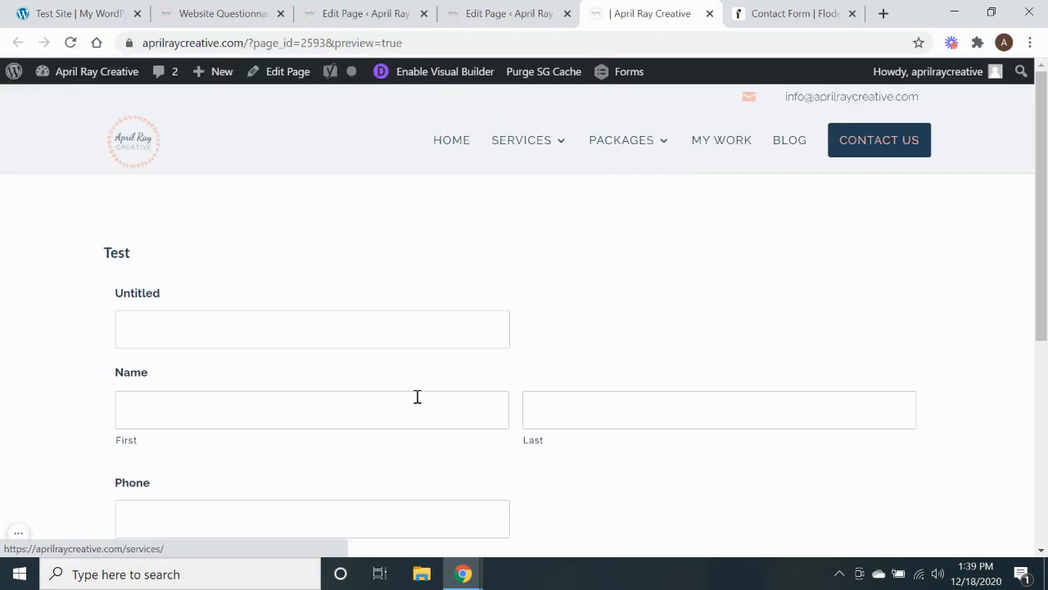
{"action": "scroll", "coordinate": [417, 396], "scroll_direction": "down", "scroll_amount": 5}
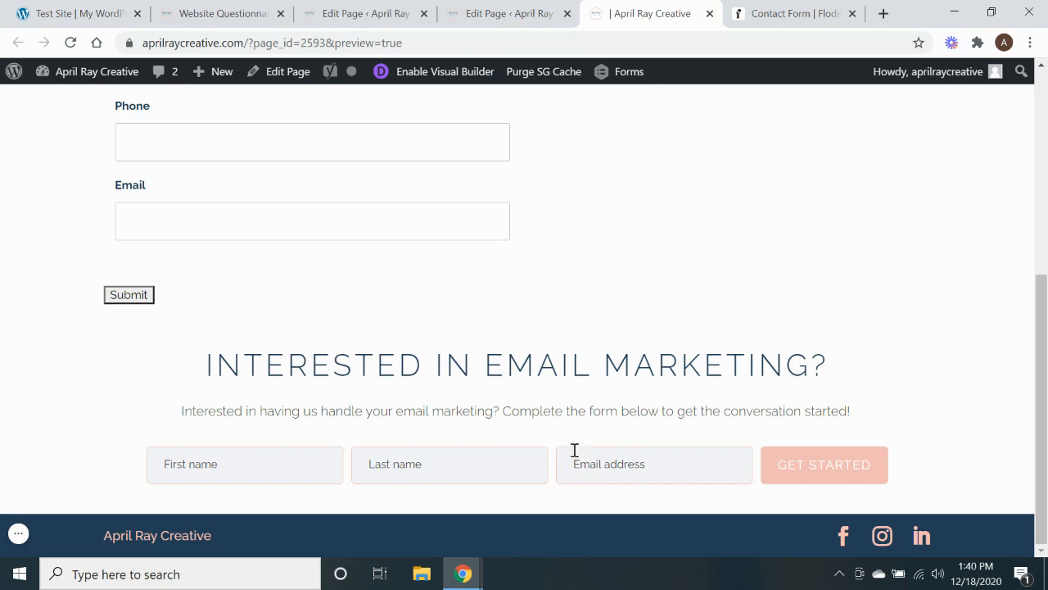
{"action": "scroll", "coordinate": [575, 449], "scroll_direction": "up", "scroll_amount": 5}
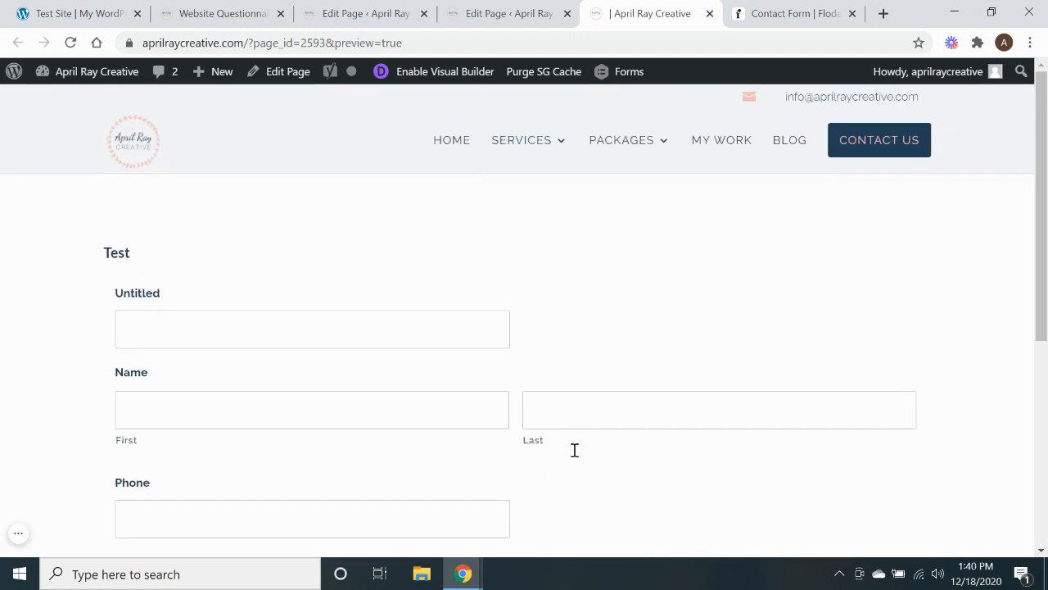
{"action": "scroll", "coordinate": [586, 380], "scroll_direction": "down", "scroll_amount": 3}
{"action": "scroll", "coordinate": [586, 380], "scroll_direction": "up", "scroll_amount": 3}
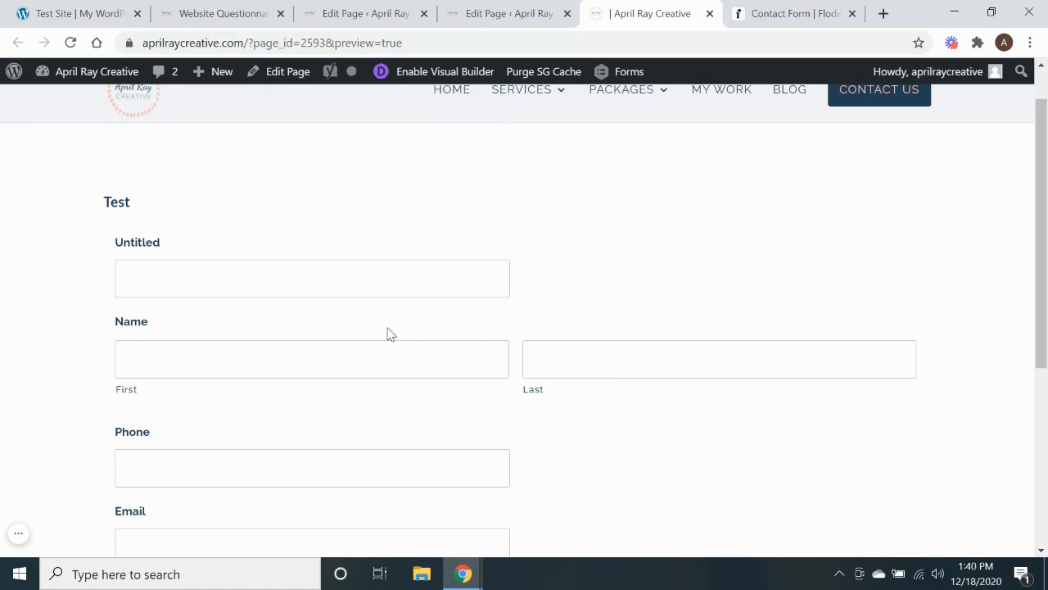
{"action": "scroll", "coordinate": [389, 334], "scroll_direction": "down", "scroll_amount": 4}
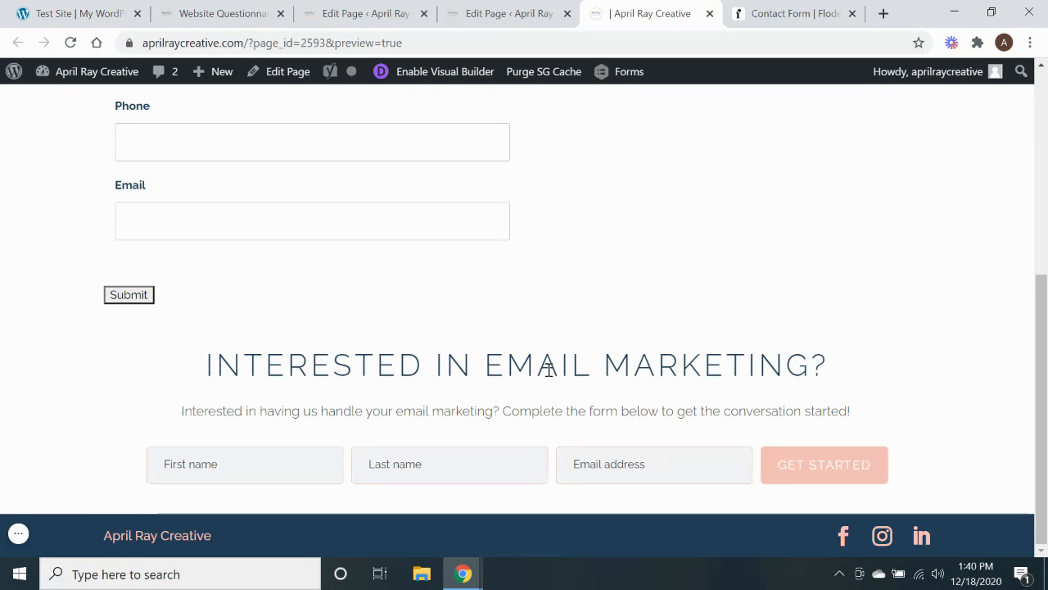
{"action": "scroll", "coordinate": [548, 369], "scroll_direction": "up", "scroll_amount": 5}
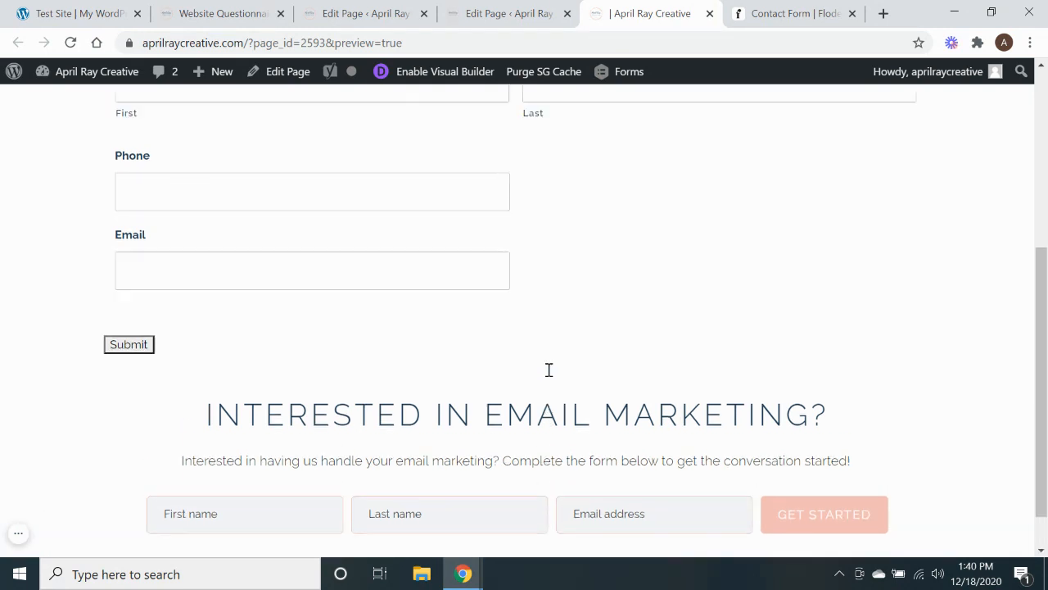
Switch back to the Flodesk page with the contact form's embed codes.
{"action": "left_click", "coordinate": [770, 8]}
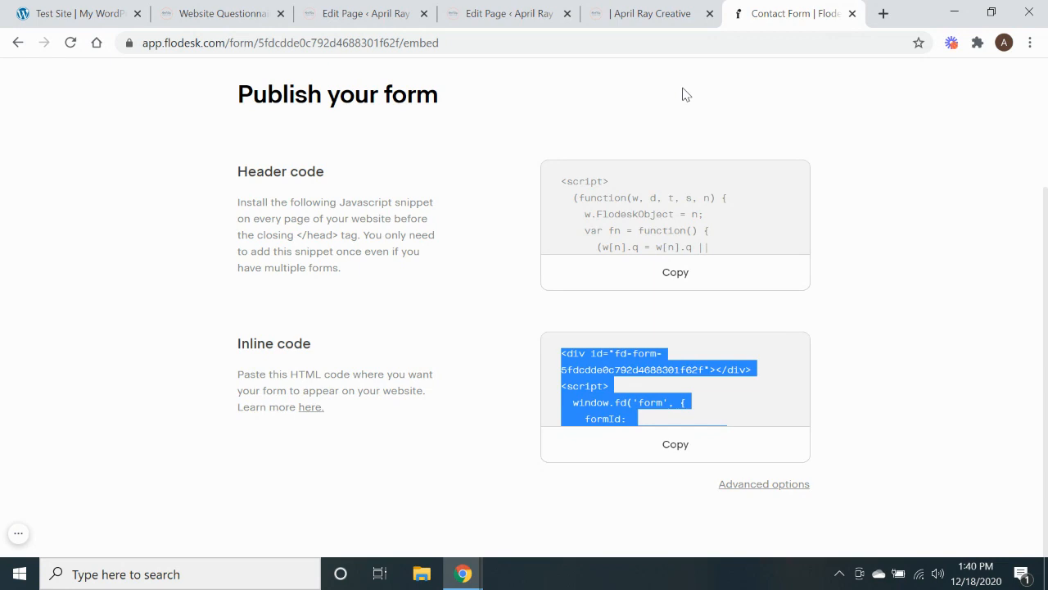
{"action": "mouse_move", "coordinate": [14, 538]}
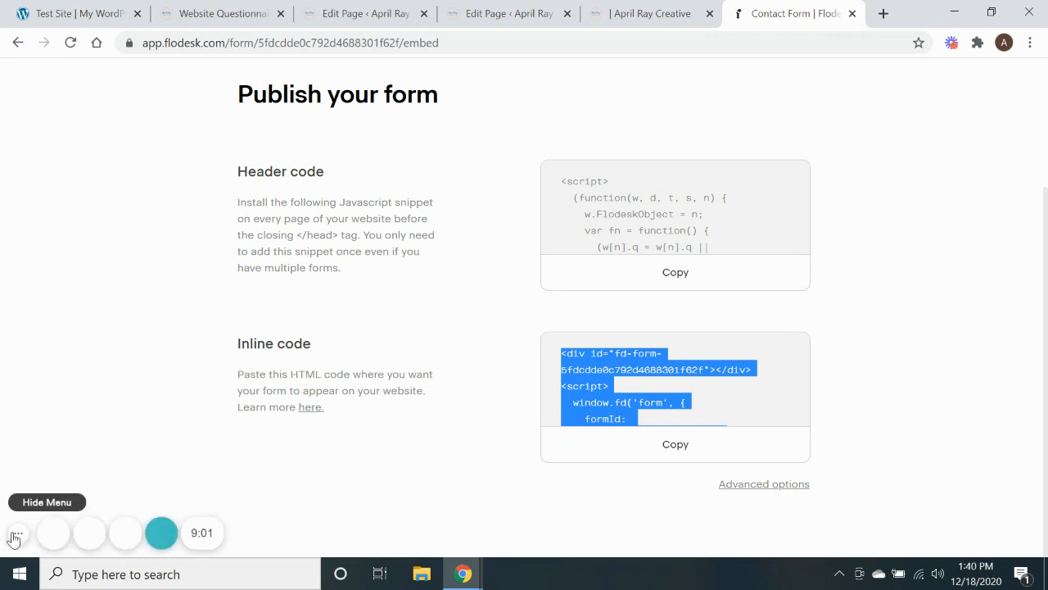